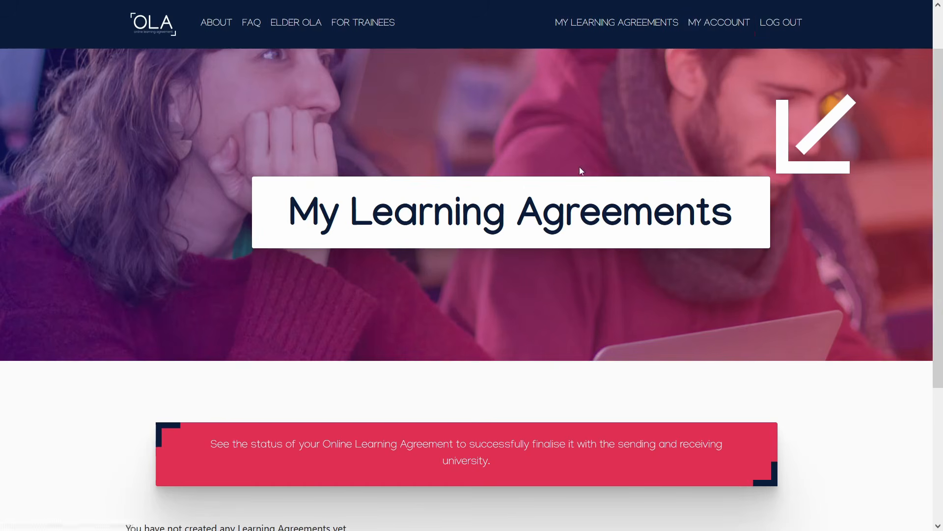
Create a new learning agreement with Semester Mobility as the mobility type.
{"action": "scroll", "coordinate": [408, 377], "scroll_direction": "up", "scroll_amount": 1}
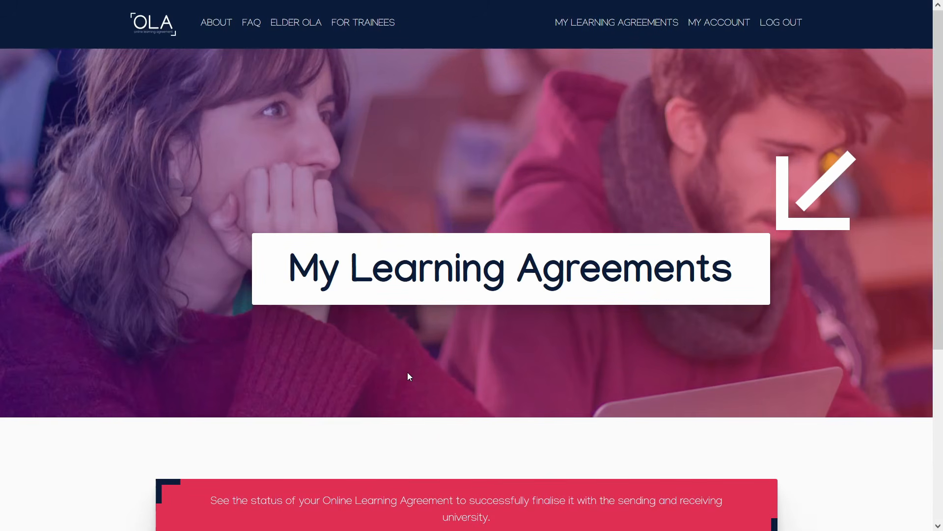
{"action": "scroll", "coordinate": [409, 377], "scroll_direction": "down", "scroll_amount": 4}
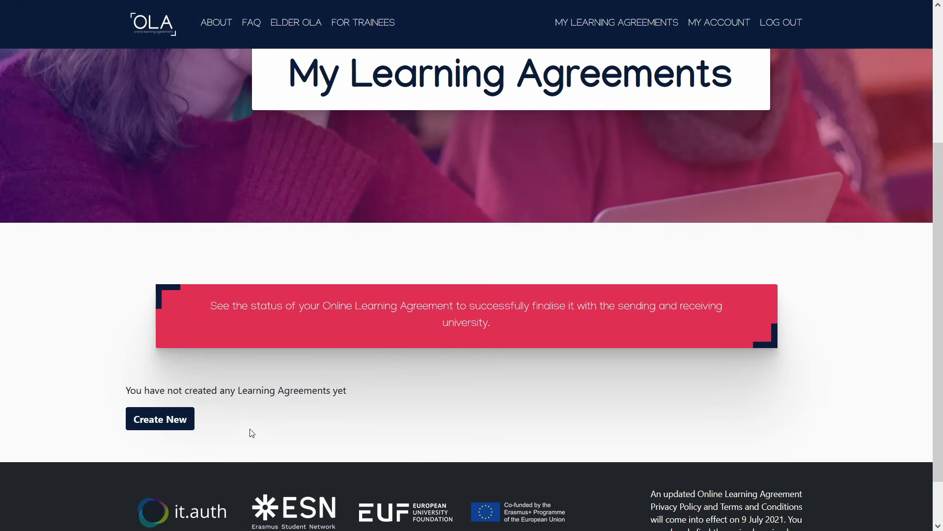
{"action": "left_click", "coordinate": [178, 425]}
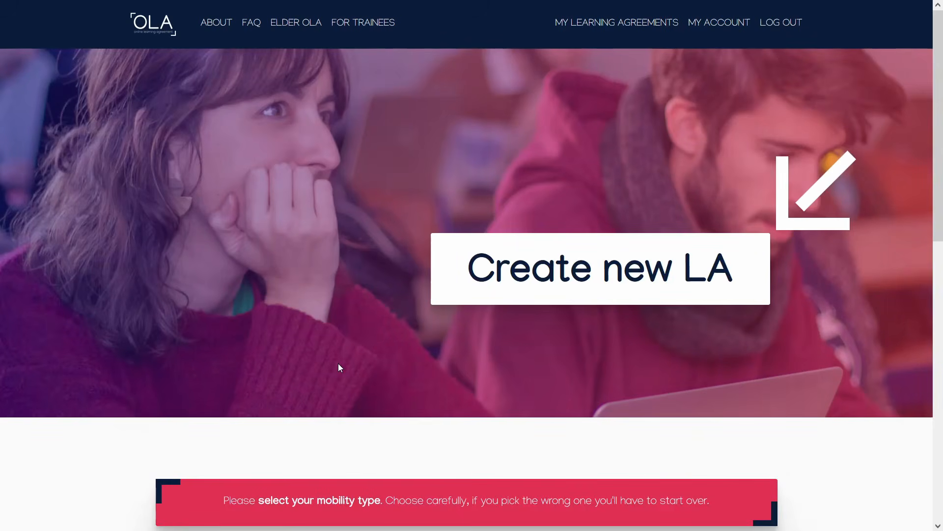
{"action": "scroll", "coordinate": [420, 346], "scroll_direction": "down", "scroll_amount": 4}
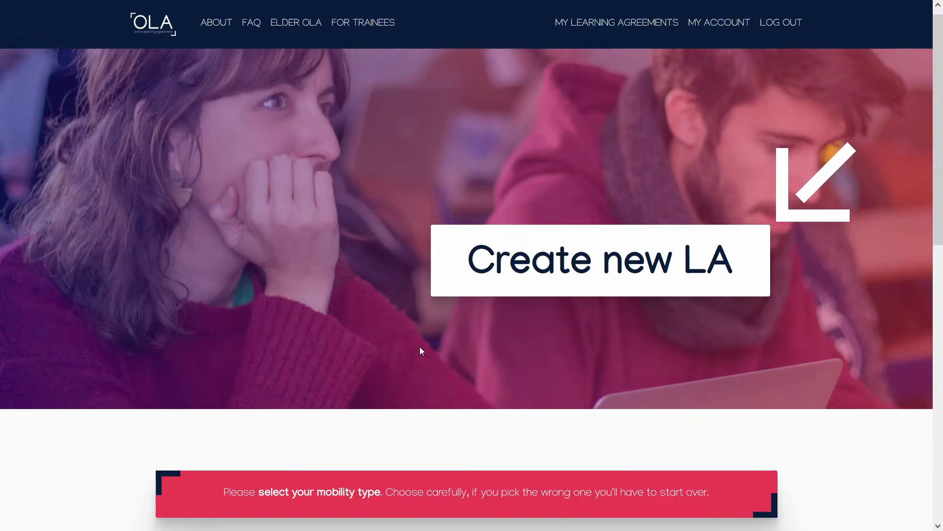
{"action": "scroll", "coordinate": [421, 348], "scroll_direction": "down", "scroll_amount": 3}
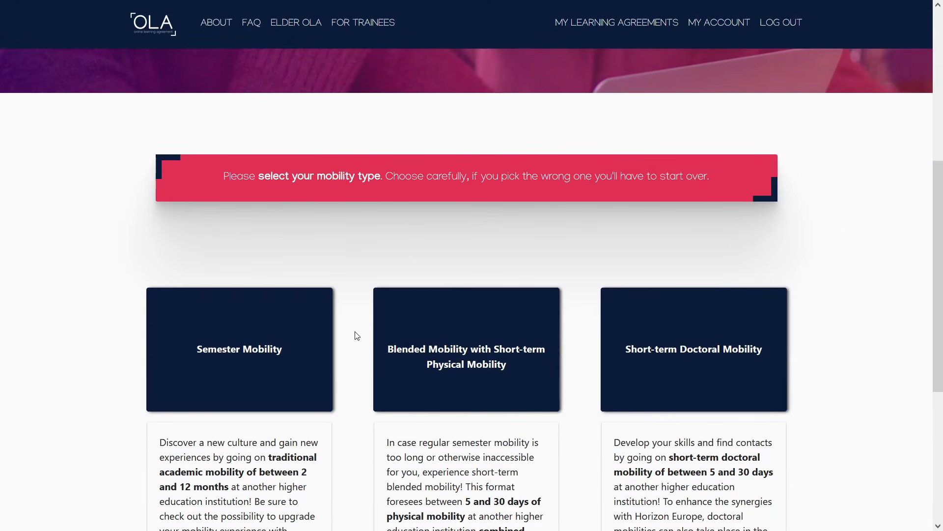
{"action": "scroll", "coordinate": [357, 336], "scroll_direction": "down", "scroll_amount": 1}
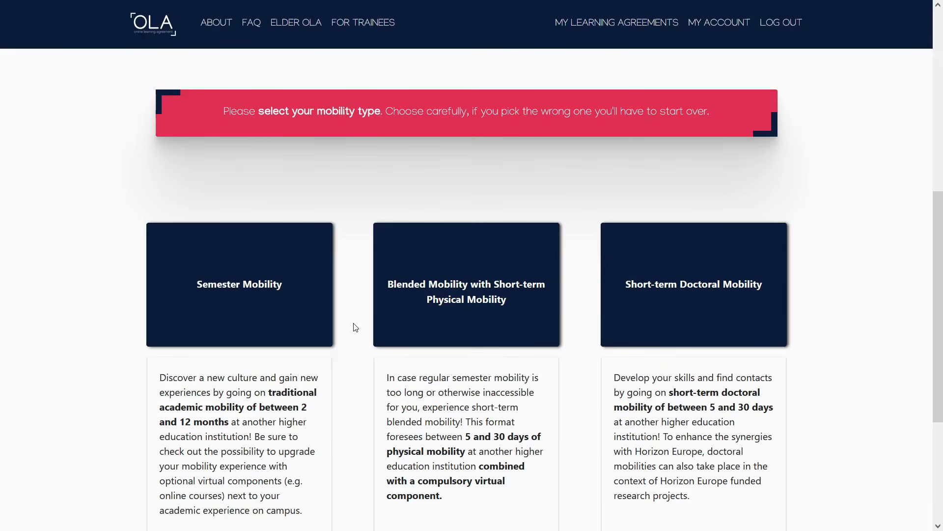
{"action": "left_click", "coordinate": [286, 278]}
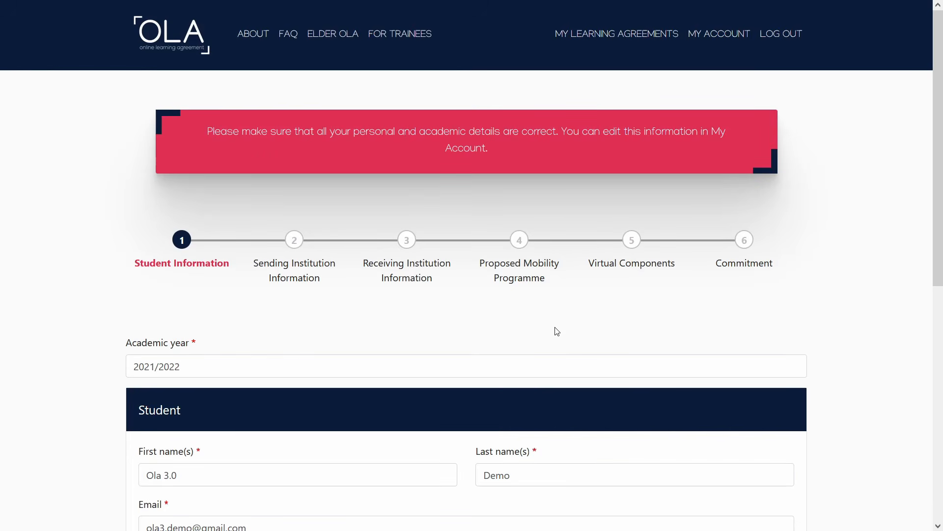
Review the prefilled student information and continue to the sending institution information.
{"action": "scroll", "coordinate": [557, 330], "scroll_direction": "down", "scroll_amount": 1}
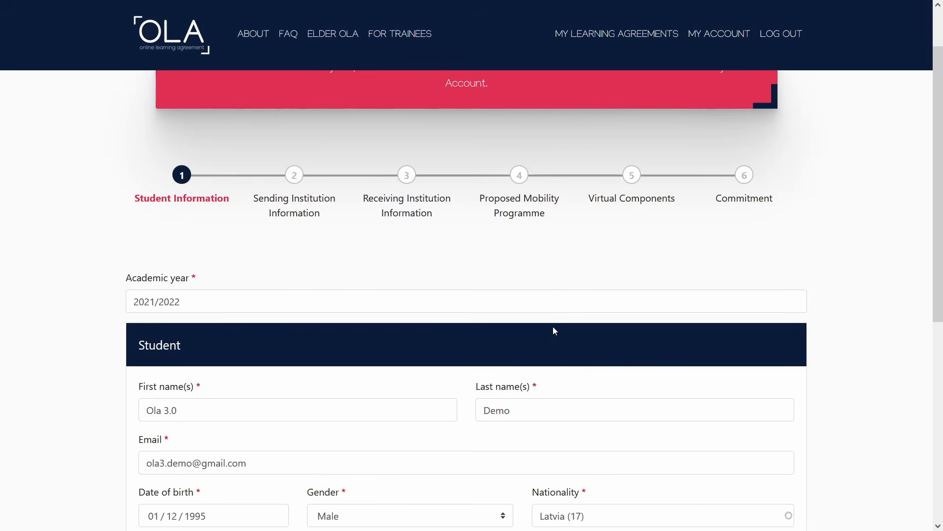
{"action": "scroll", "coordinate": [537, 326], "scroll_direction": "down", "scroll_amount": 2}
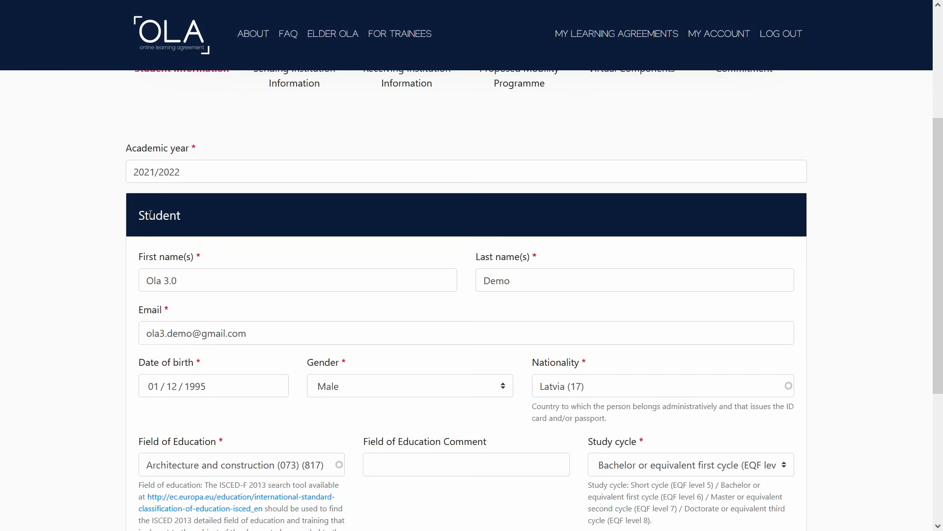
{"action": "scroll", "coordinate": [149, 214], "scroll_direction": "down", "scroll_amount": 4}
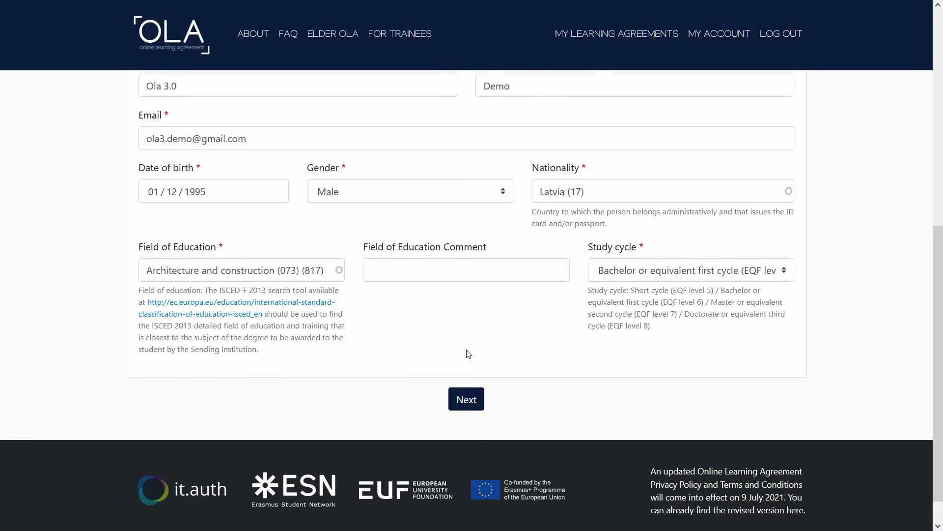
{"action": "left_click", "coordinate": [473, 406]}
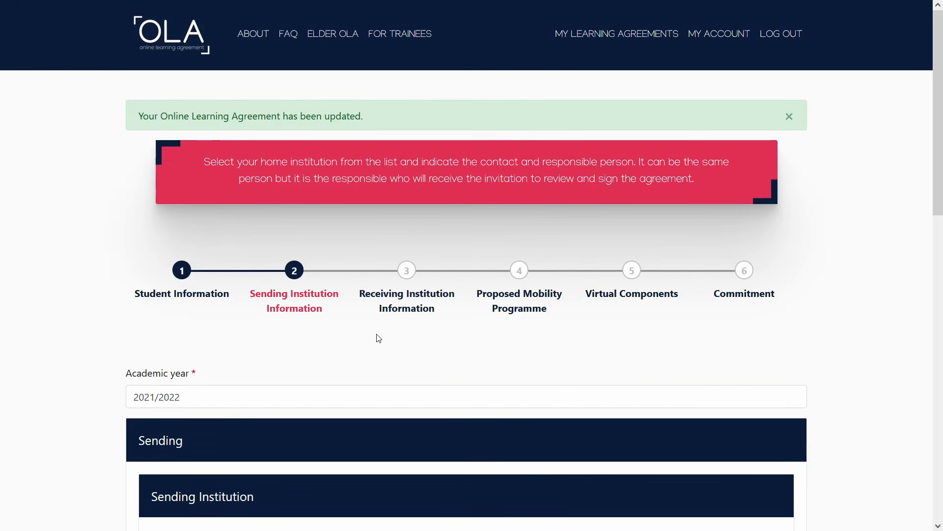
Set the sending institution's country to Aruba, its name to DEMO: Account 1 and its faculty to Test Faculty.
{"action": "scroll", "coordinate": [378, 338], "scroll_direction": "down", "scroll_amount": 5}
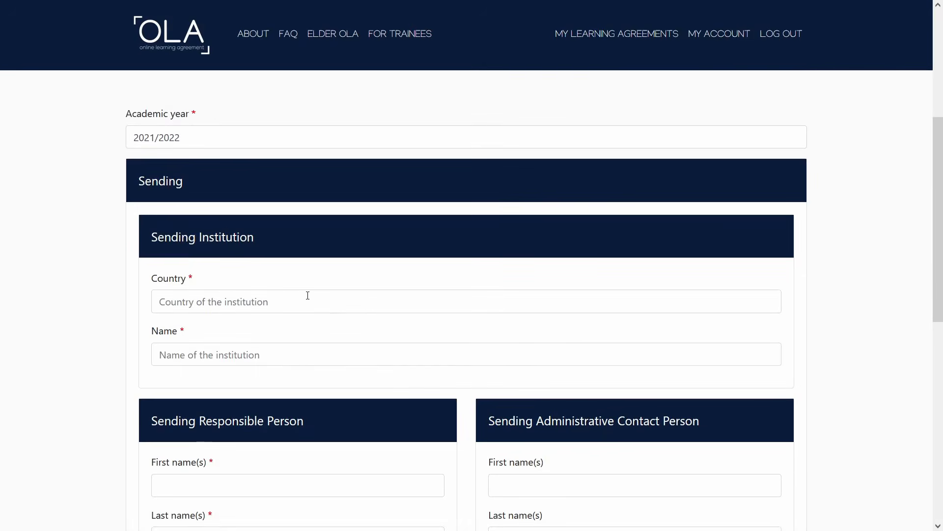
{"action": "left_click", "coordinate": [340, 306]}
{"action": "type", "text": "aruba"}
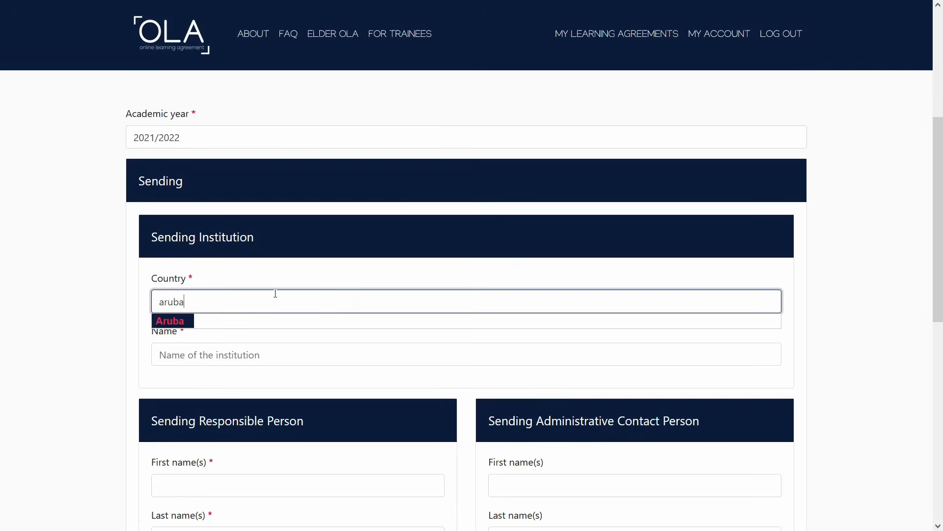
{"action": "left_click", "coordinate": [186, 322]}
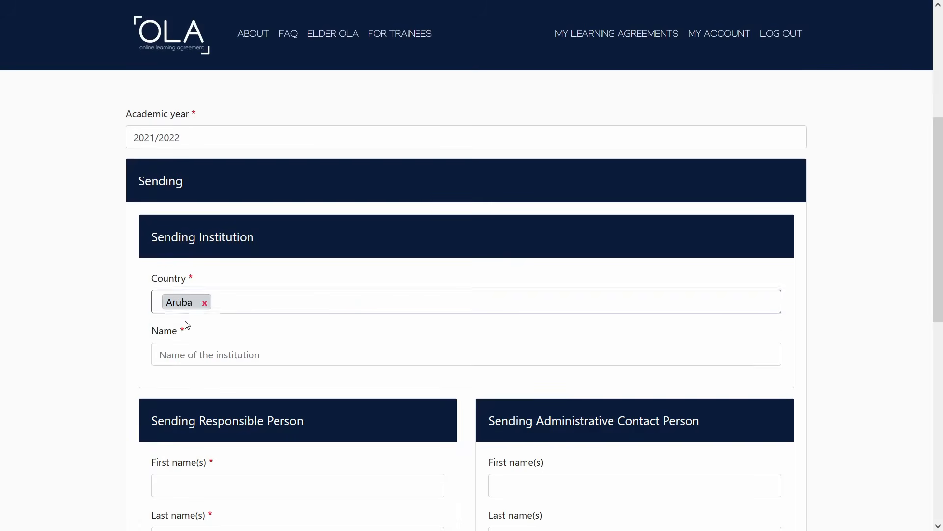
{"action": "left_click", "coordinate": [201, 356]}
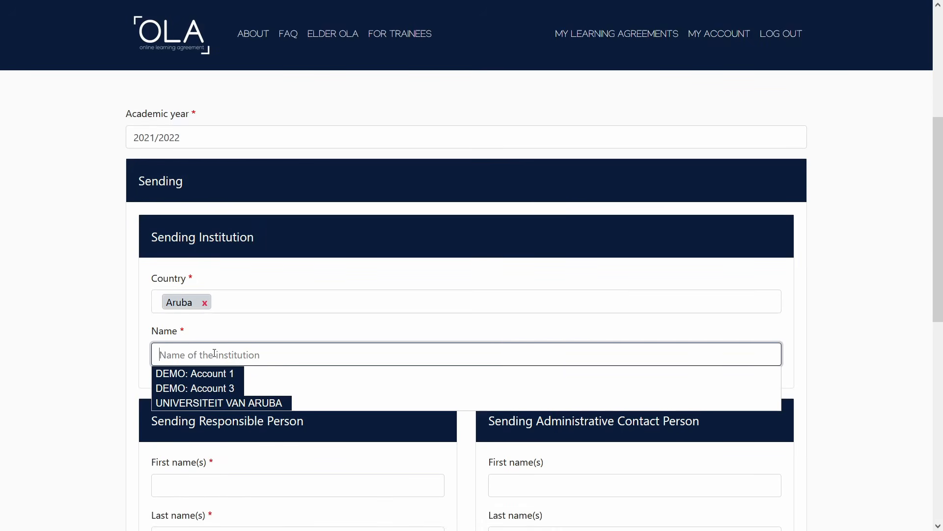
{"action": "left_click", "coordinate": [216, 376]}
{"action": "scroll", "coordinate": [144, 349], "scroll_direction": "down", "scroll_amount": 3}
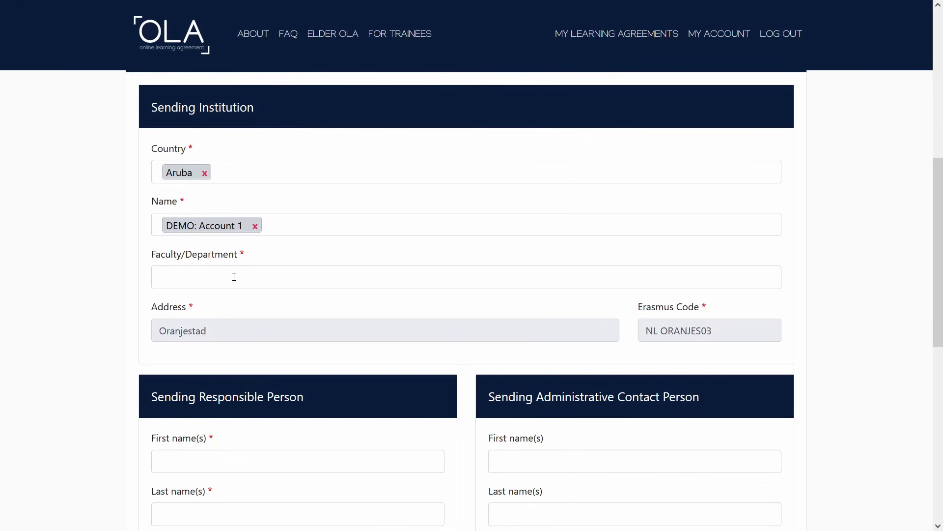
{"action": "left_click", "coordinate": [235, 278]}
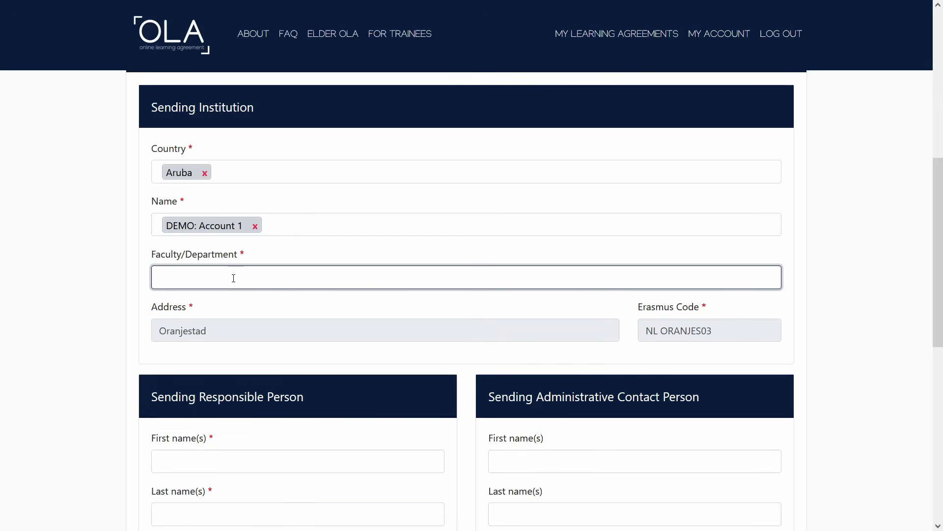
{"action": "type", "text": "Test Faculty"}
Enter the first and last name of the sending responsible person.
{"action": "scroll", "coordinate": [210, 191], "scroll_direction": "down", "scroll_amount": 1}
{"action": "scroll", "coordinate": [153, 247], "scroll_direction": "down", "scroll_amount": 1}
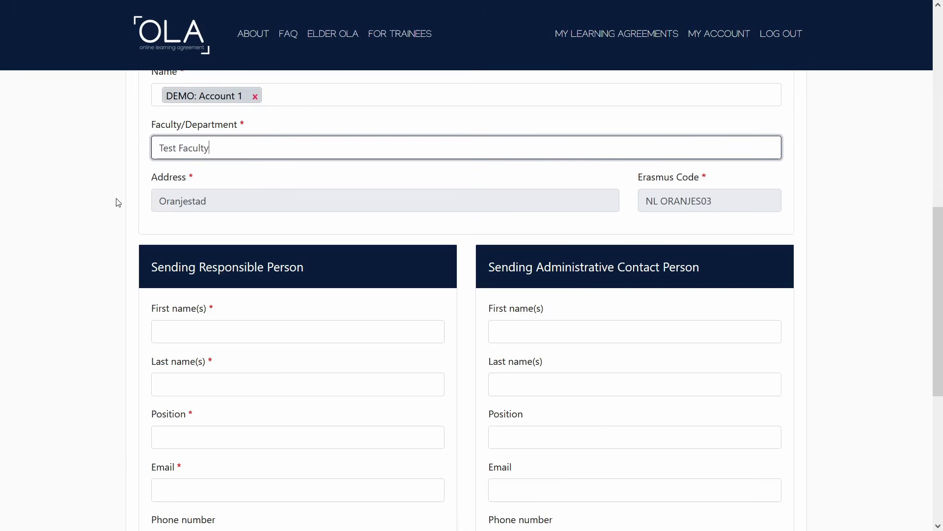
{"action": "scroll", "coordinate": [103, 201], "scroll_direction": "down", "scroll_amount": 1}
{"action": "scroll", "coordinate": [88, 222], "scroll_direction": "down", "scroll_amount": 1}
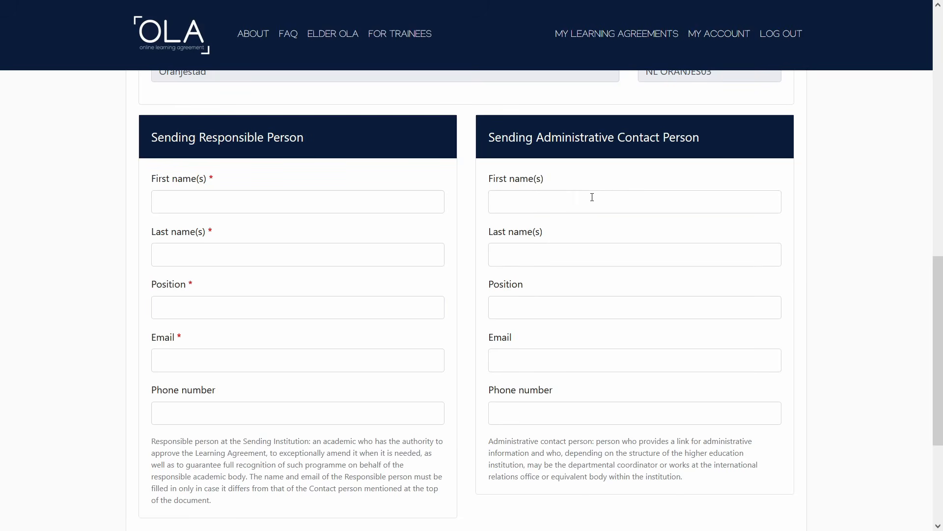
{"action": "left_click", "coordinate": [288, 205]}
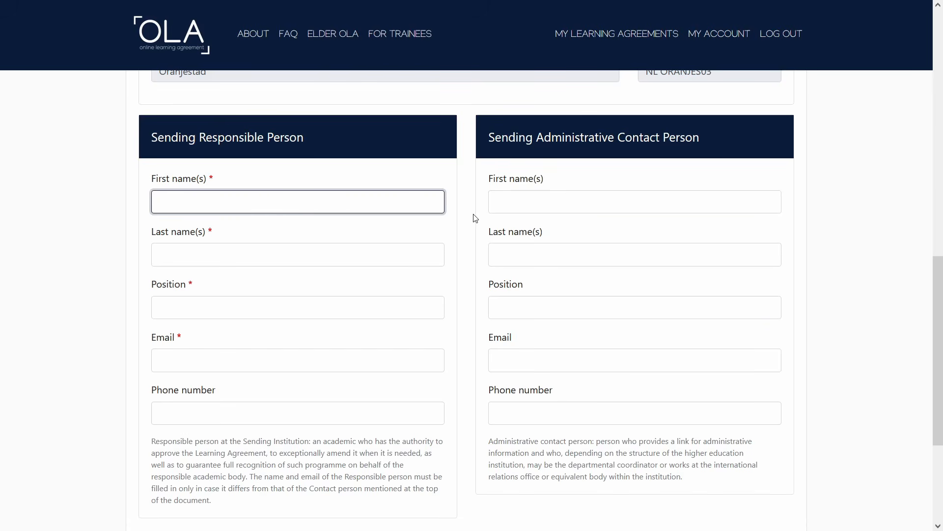
{"action": "type", "text": "John"}
{"action": "key", "text": "Tab"}
{"action": "type", "text": "D"}
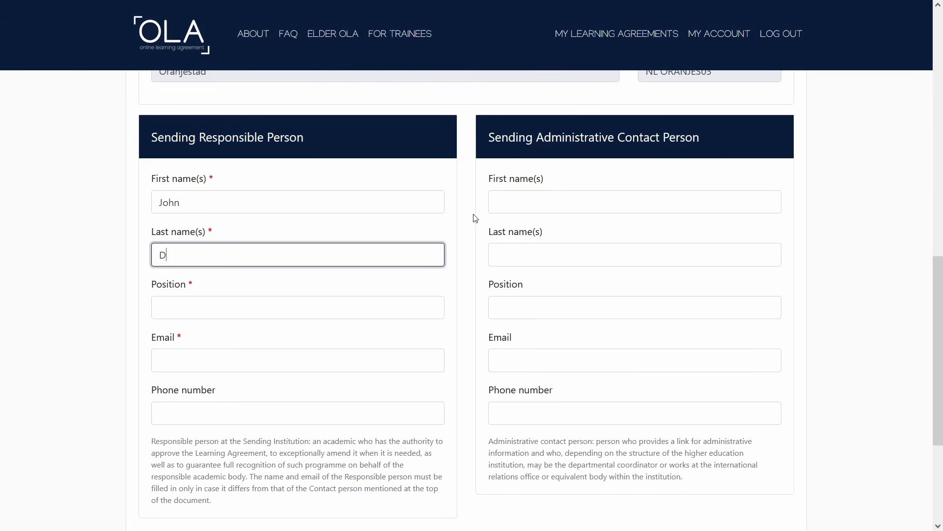
{"action": "type", "text": "oe"}
Give the sending responsible person the position Test Position and a contact e-mail, and continue to the receiving institution information.
{"action": "key", "text": "Tab"}
{"action": "type", "text": "Tes"}
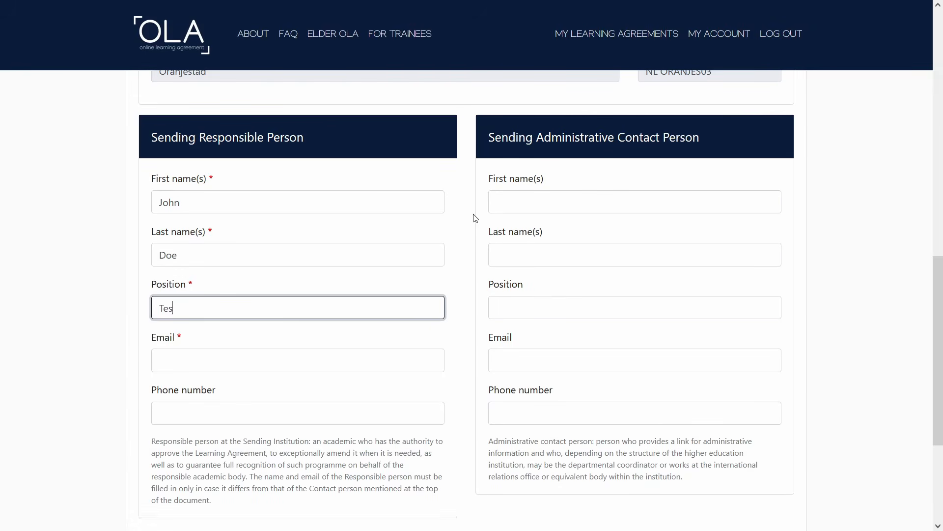
{"action": "type", "text": "t Position"}
{"action": "key", "text": "Tab"}
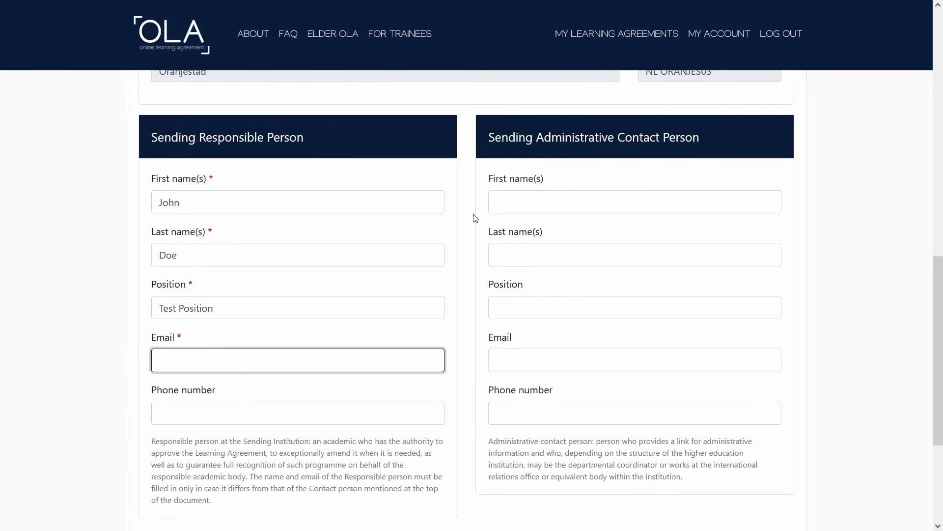
{"action": "type", "text": "test@ola-demo.eu"}
{"action": "scroll", "coordinate": [476, 219], "scroll_direction": "down", "scroll_amount": 4}
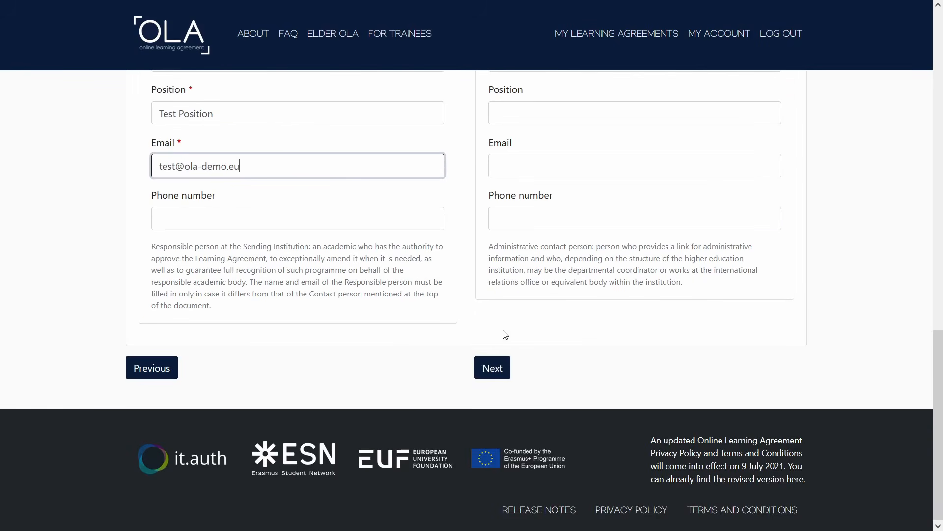
{"action": "left_click", "coordinate": [492, 372]}
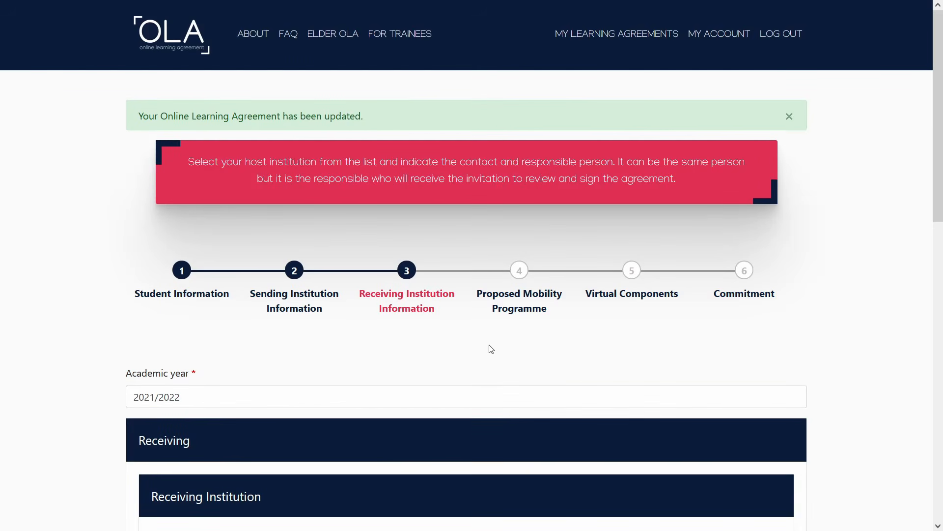
Set the receiving institution's country to Aruba, its name to DEMO: Account 3 and its faculty to Test faculty.
{"action": "scroll", "coordinate": [491, 349], "scroll_direction": "down", "scroll_amount": 1}
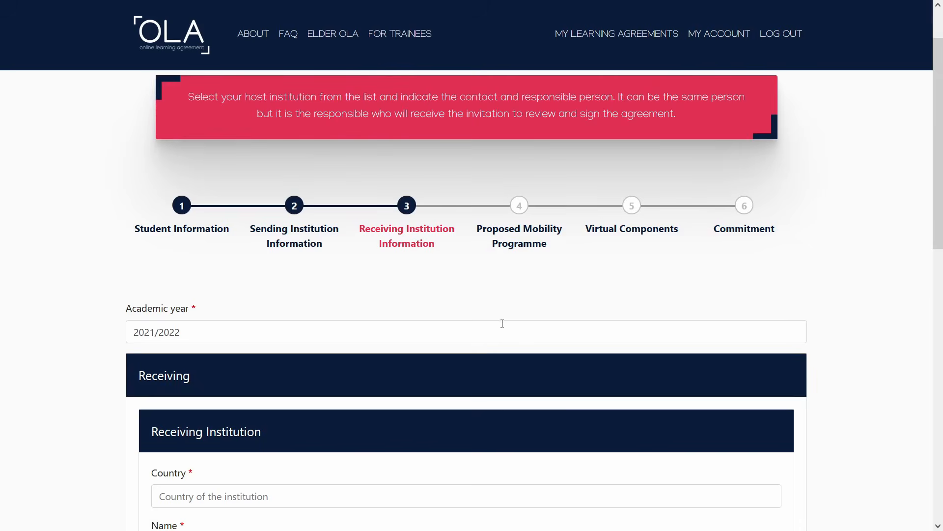
{"action": "scroll", "coordinate": [497, 326], "scroll_direction": "down", "scroll_amount": 1}
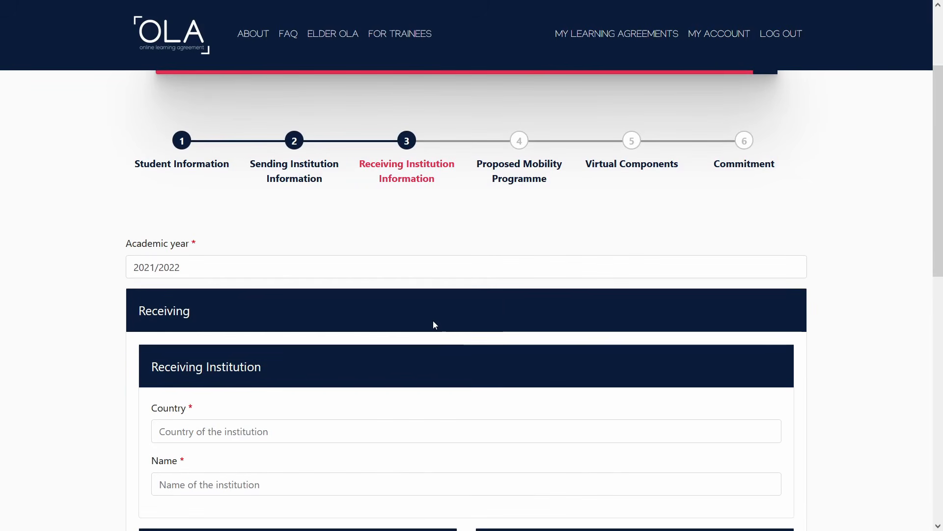
{"action": "scroll", "coordinate": [423, 325], "scroll_direction": "down", "scroll_amount": 2}
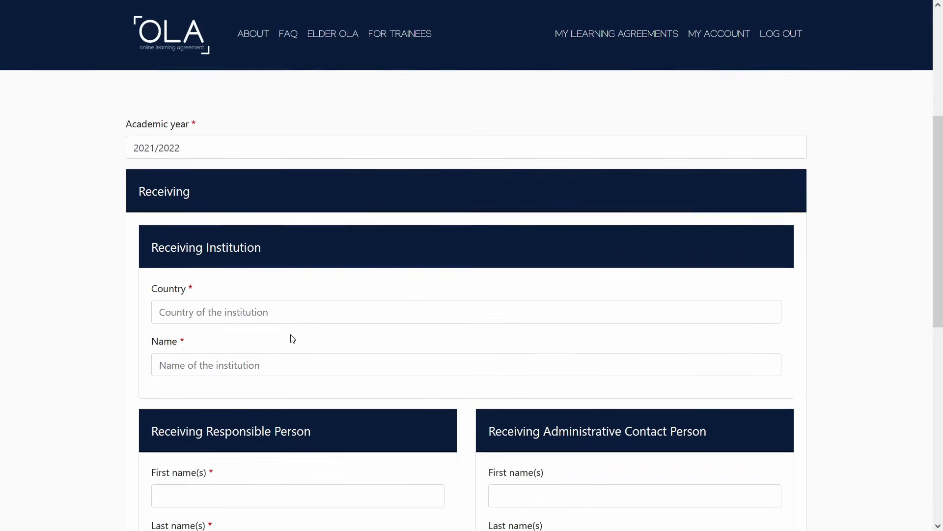
{"action": "left_click", "coordinate": [289, 294]}
{"action": "left_click", "coordinate": [170, 321]}
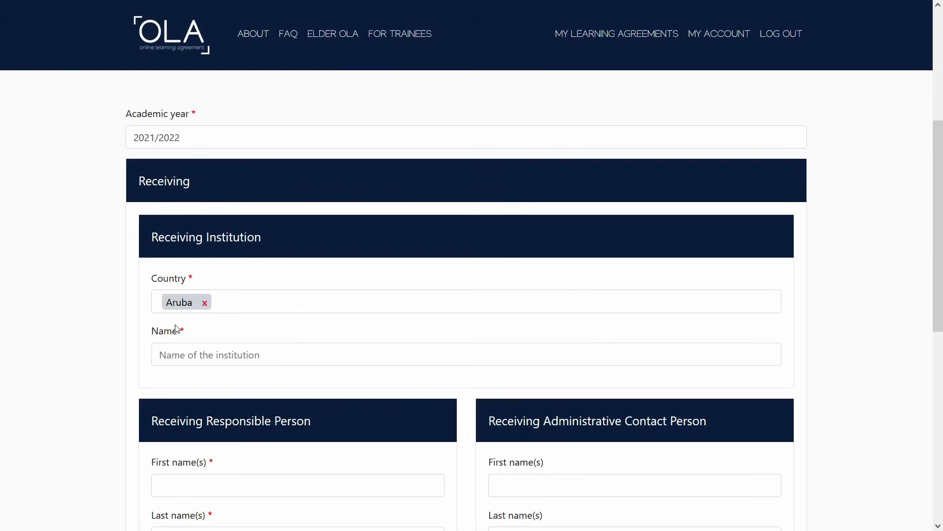
{"action": "left_click", "coordinate": [217, 355]}
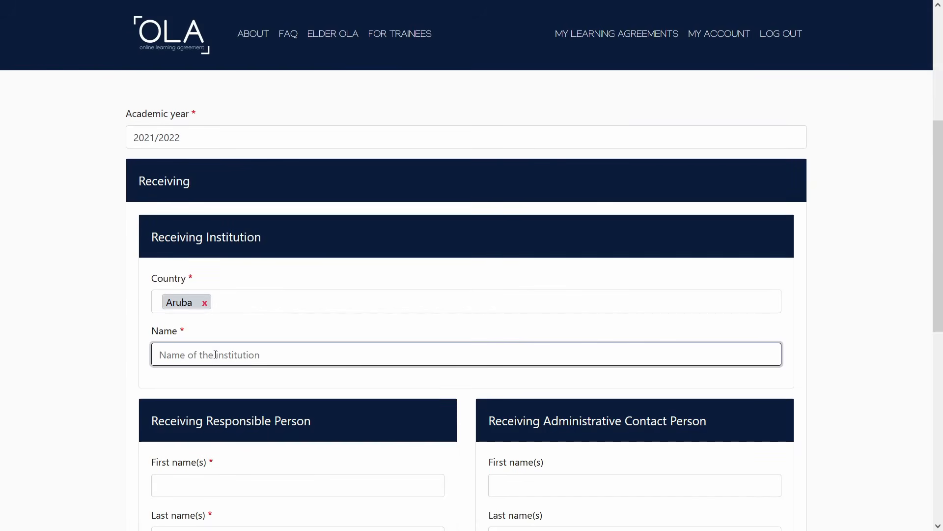
{"action": "type", "text": "De"}
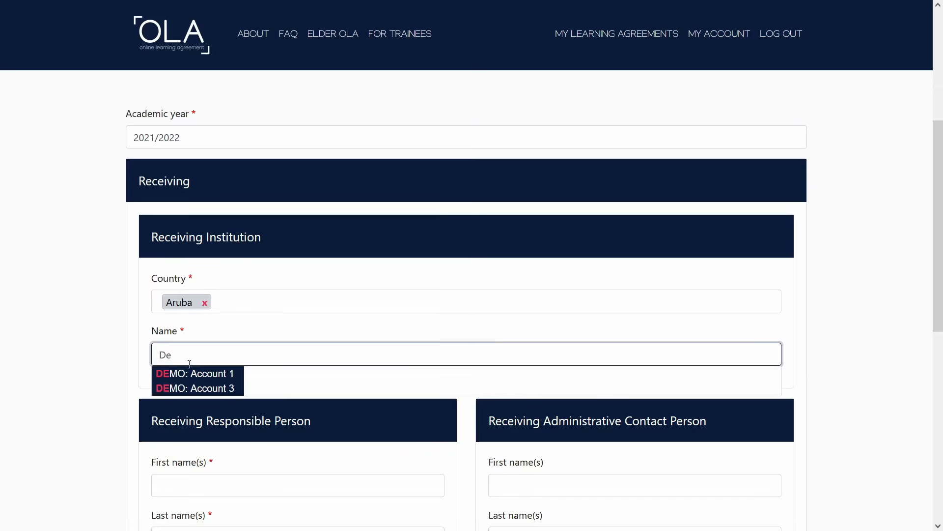
{"action": "left_click", "coordinate": [189, 392]}
{"action": "scroll", "coordinate": [101, 369], "scroll_direction": "down", "scroll_amount": 3}
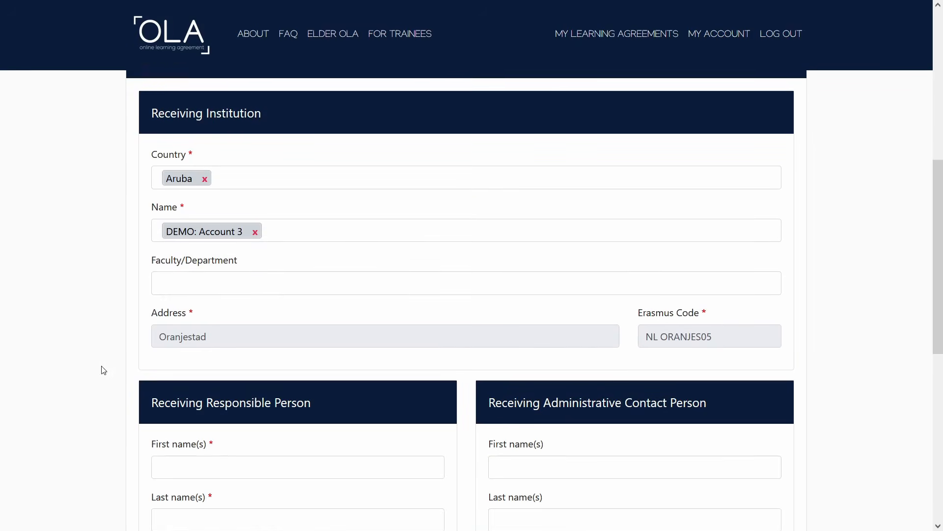
{"action": "left_click", "coordinate": [218, 272]}
{"action": "type", "text": "Test faculty"}
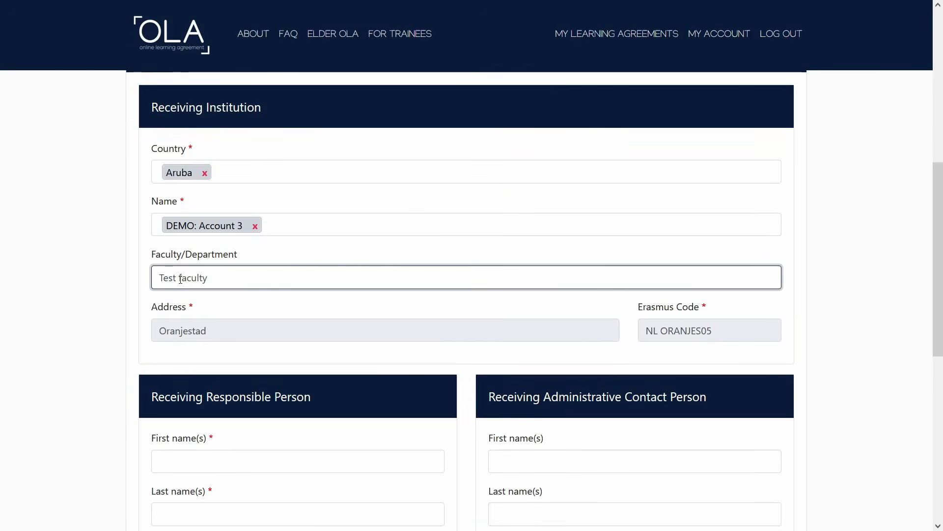
Enter the first and last name of the receiving responsible person.
{"action": "scroll", "coordinate": [209, 373], "scroll_direction": "down", "scroll_amount": 2}
{"action": "scroll", "coordinate": [217, 388], "scroll_direction": "down", "scroll_amount": 2}
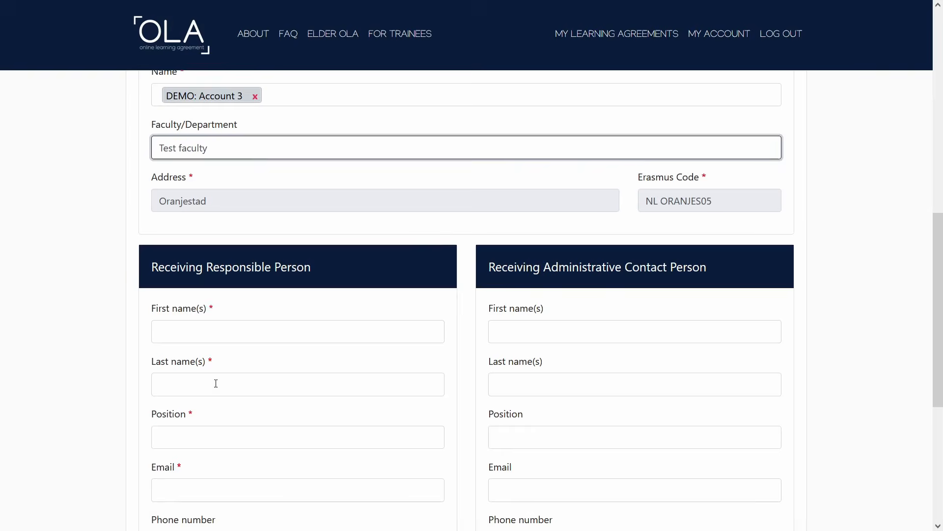
{"action": "left_click", "coordinate": [237, 328]}
{"action": "type", "text": "Jane"}
{"action": "key", "text": "Tab"}
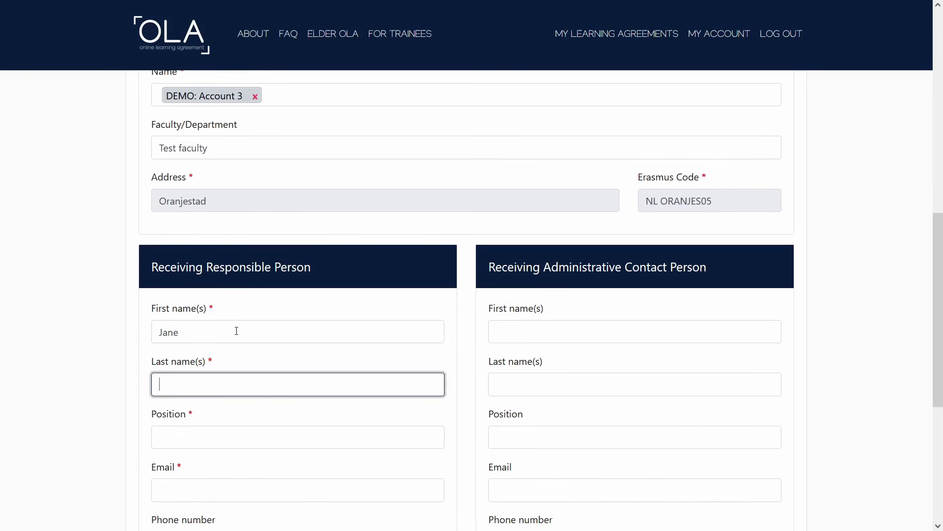
{"action": "type", "text": "Doe"}
Give the receiving responsible person the position Test Position and a contact e-mail, and submit the receiving institution information.
{"action": "key", "text": "Tab"}
{"action": "type", "text": "Test"}
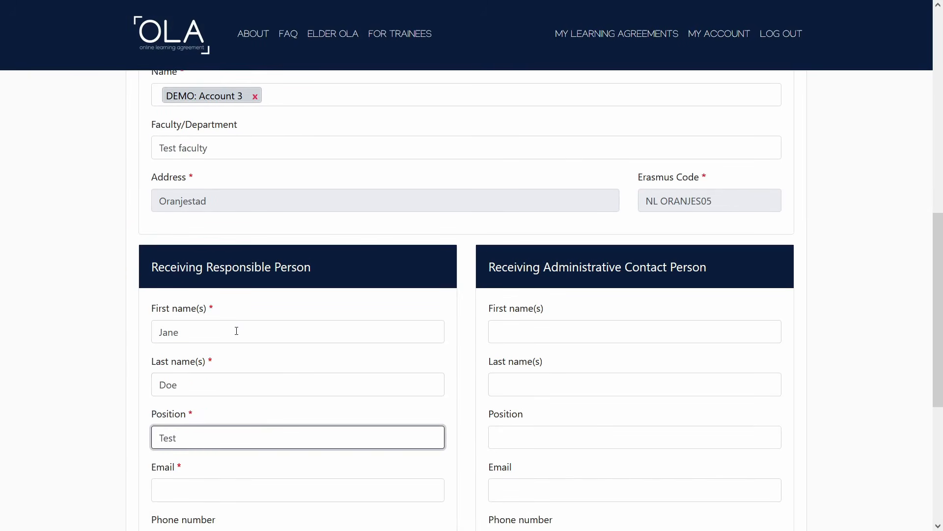
{"action": "type", "text": " Position"}
{"action": "key", "text": "Tab"}
{"action": "type", "text": "test@"}
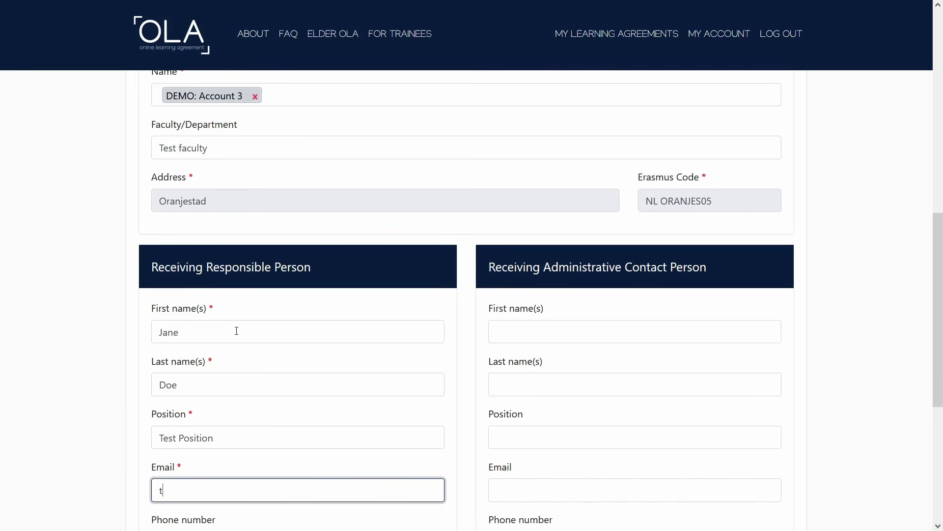
{"action": "type", "text": "ola3demo.eu"}
{"action": "scroll", "coordinate": [294, 324], "scroll_direction": "down", "scroll_amount": 5}
{"action": "left_click", "coordinate": [494, 398]}
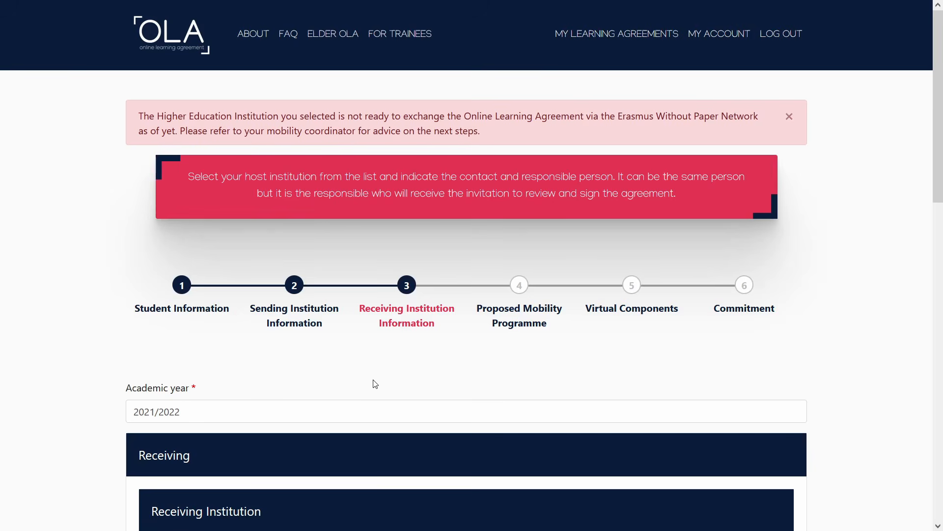
Replace the receiving institution's name with DEMO: Account 1 and continue to the proposed mobility programme.
{"action": "scroll", "coordinate": [413, 358], "scroll_direction": "down", "scroll_amount": 1}
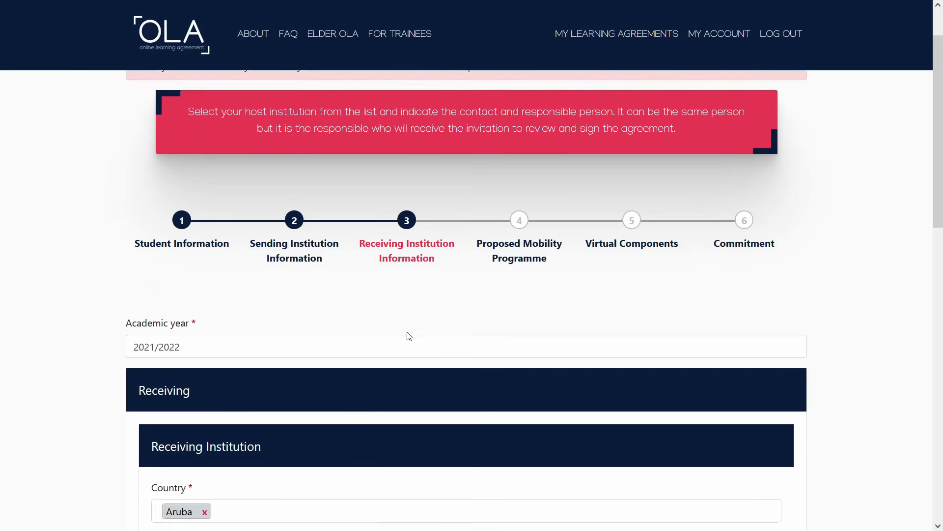
{"action": "scroll", "coordinate": [409, 336], "scroll_direction": "down", "scroll_amount": 4}
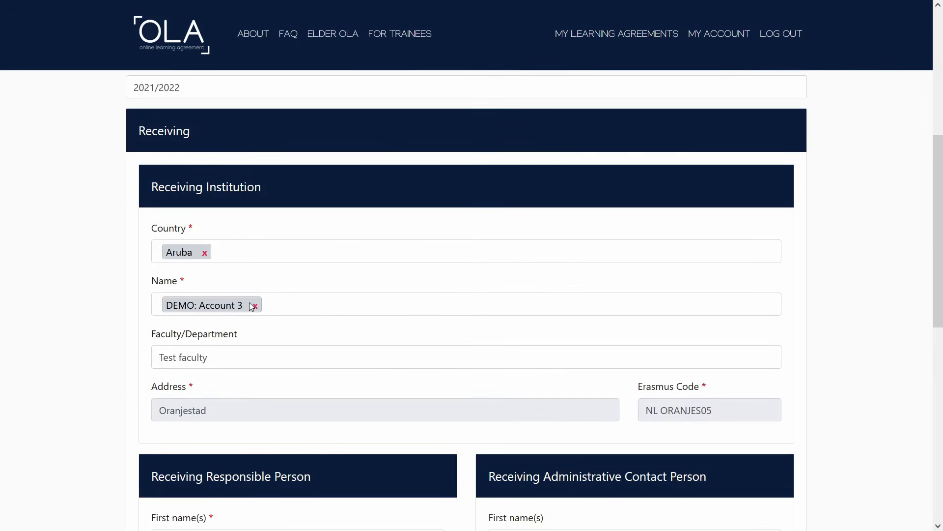
{"action": "left_click", "coordinate": [253, 306]}
{"action": "left_click", "coordinate": [253, 304]}
{"action": "type", "text": "D"}
{"action": "left_click", "coordinate": [225, 325]}
{"action": "scroll", "coordinate": [218, 354], "scroll_direction": "down", "scroll_amount": 6}
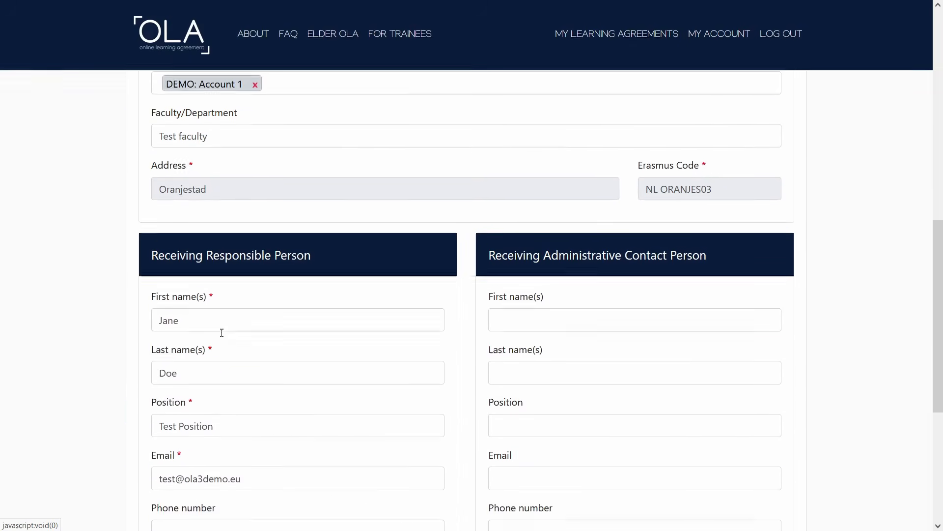
{"action": "scroll", "coordinate": [281, 338], "scroll_direction": "down", "scroll_amount": 1}
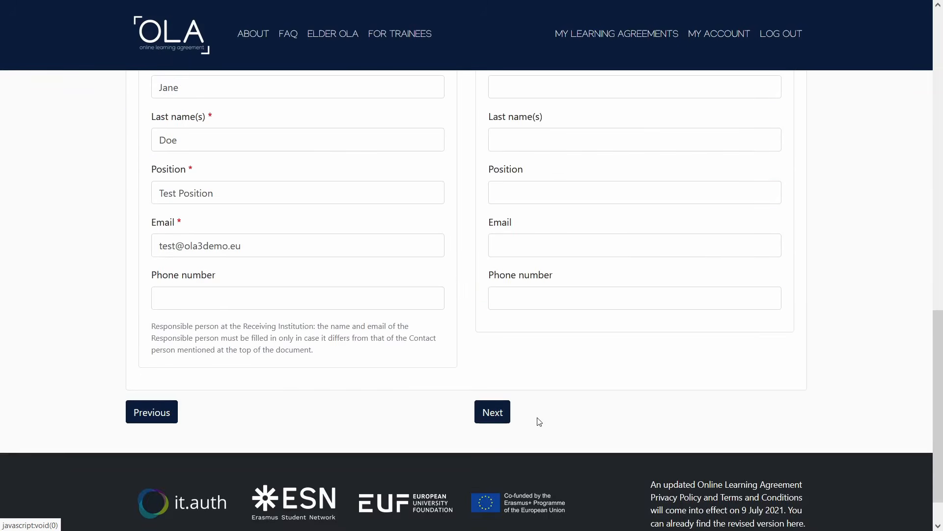
{"action": "left_click", "coordinate": [497, 409]}
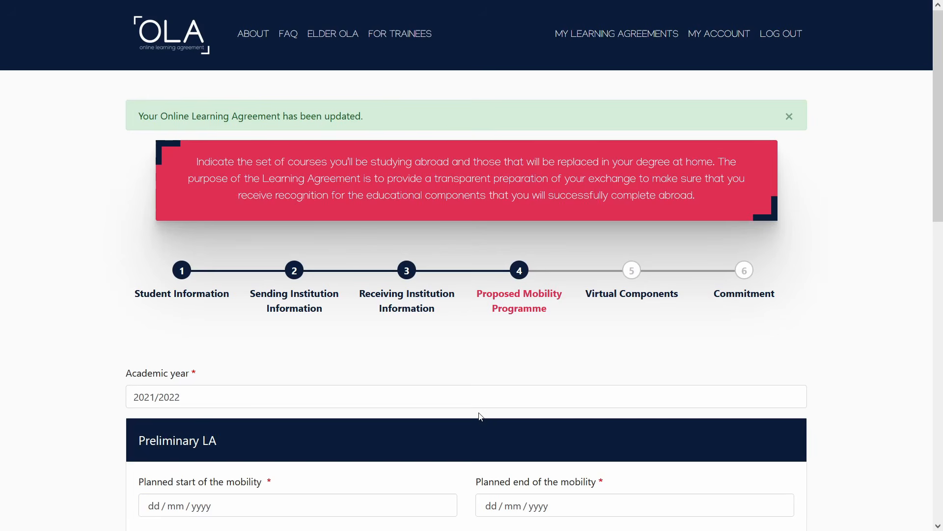
Set the planned start of the mobility to 29/07/2021 and the planned end to 31/07/2021.
{"action": "scroll", "coordinate": [555, 393], "scroll_direction": "down", "scroll_amount": 3}
{"action": "left_click", "coordinate": [244, 378]}
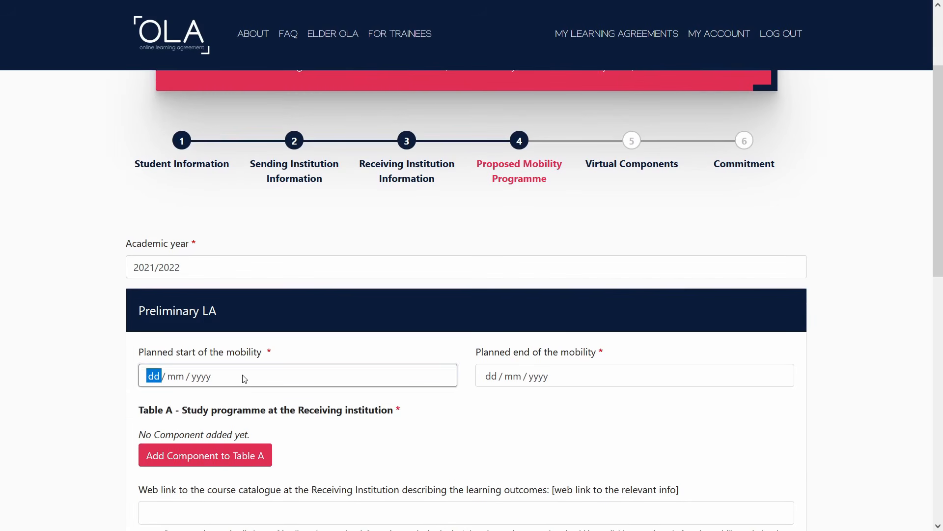
{"action": "left_click", "coordinate": [231, 333]}
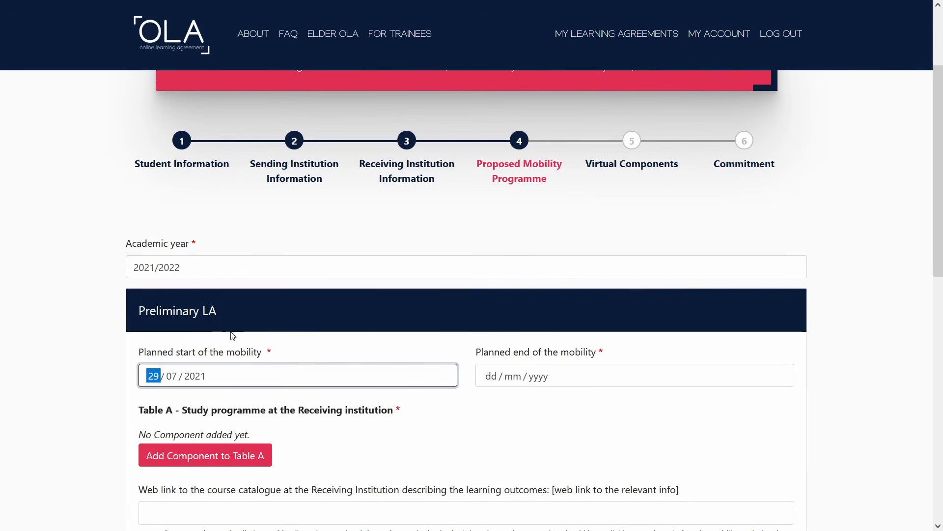
{"action": "left_click", "coordinate": [507, 376]}
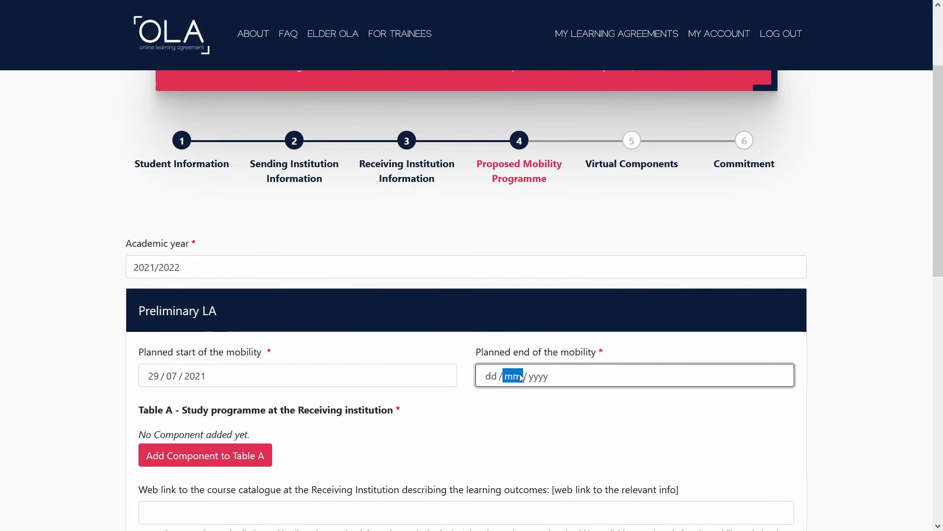
{"action": "left_click", "coordinate": [599, 334]}
Add a component to Table A for the receiving institution's study programme and give it the title "Title".
{"action": "scroll", "coordinate": [385, 353], "scroll_direction": "down", "scroll_amount": 1}
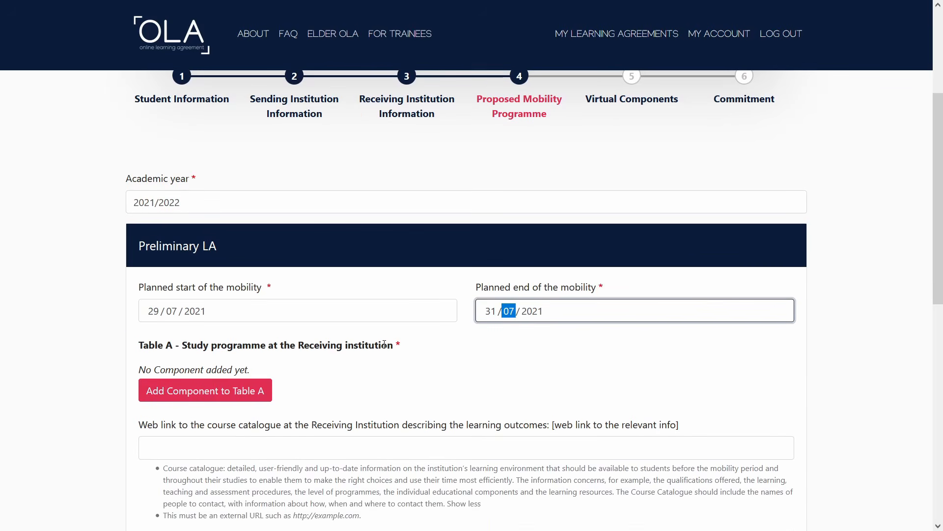
{"action": "scroll", "coordinate": [361, 369], "scroll_direction": "down", "scroll_amount": 1}
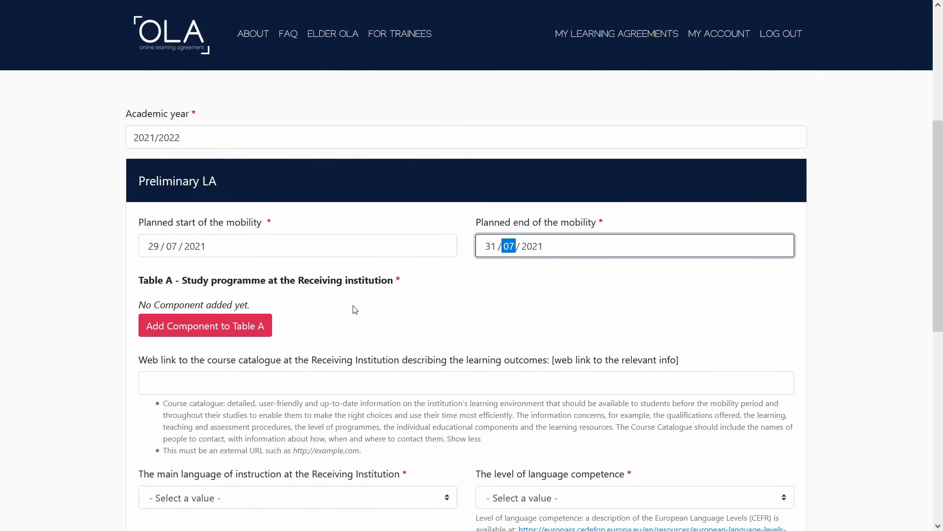
{"action": "scroll", "coordinate": [326, 317], "scroll_direction": "down", "scroll_amount": 1}
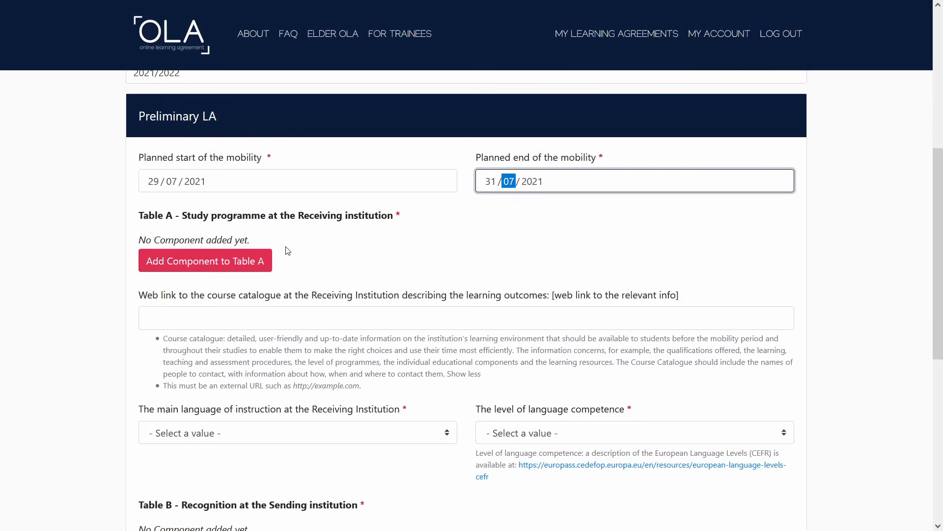
{"action": "scroll", "coordinate": [288, 251], "scroll_direction": "down", "scroll_amount": 1}
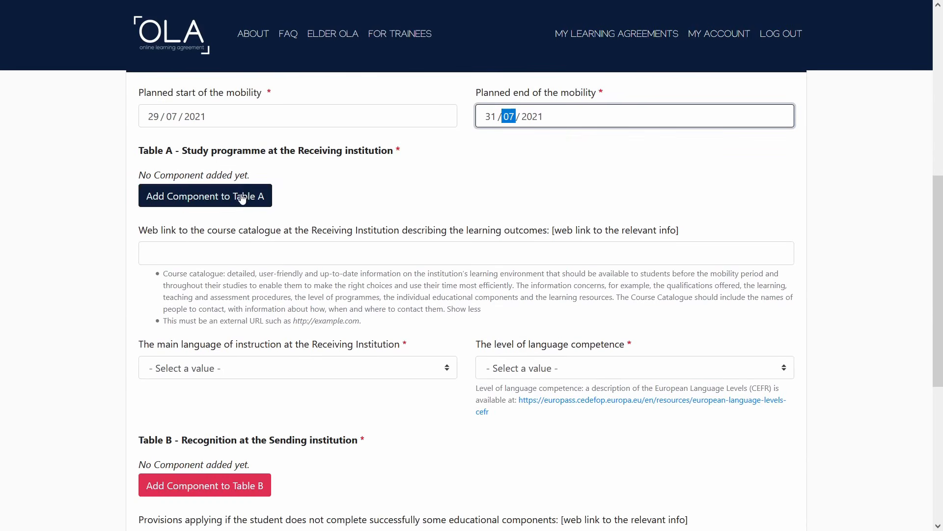
{"action": "left_click", "coordinate": [242, 197]}
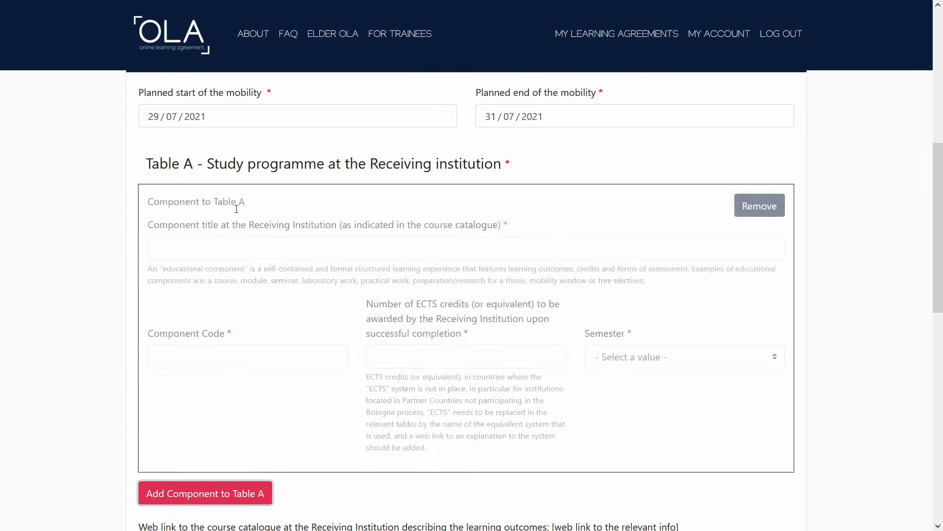
{"action": "left_click", "coordinate": [217, 256]}
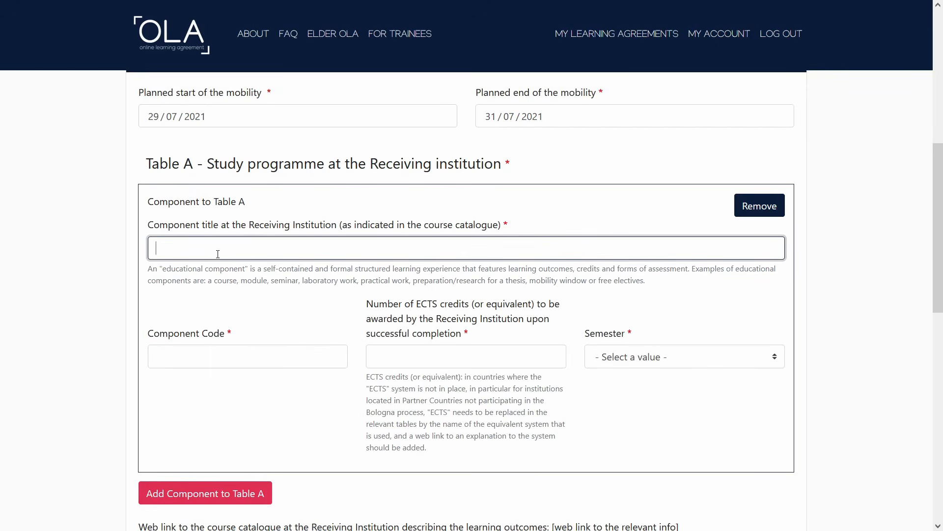
{"action": "type", "text": "Title"}
{"action": "key", "text": "Tab"}
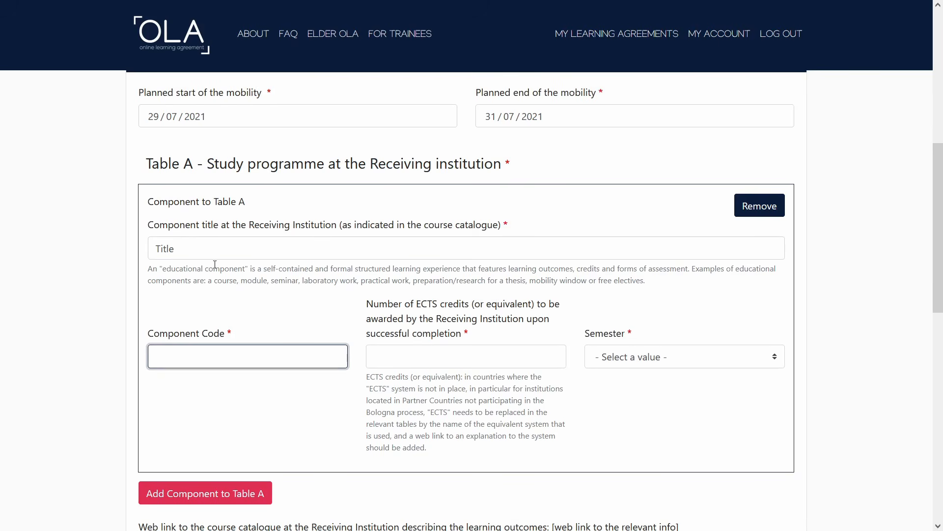
Set the Table A component's code to TEST-CODE, its ECTS credits to 3.0 and its semester to First semester (Winter/Autumn).
{"action": "type", "text": "L"}
{"action": "key", "text": "BackSpace"}
{"action": "type", "text": "TEST-CODE"}
{"action": "key", "text": "Tab"}
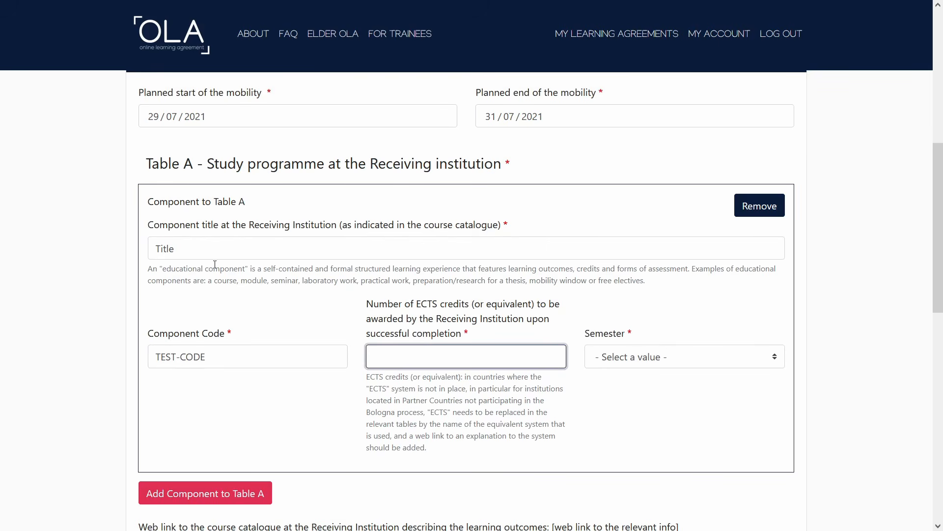
{"action": "type", "text": "3.0"}
{"action": "left_click", "coordinate": [643, 358]}
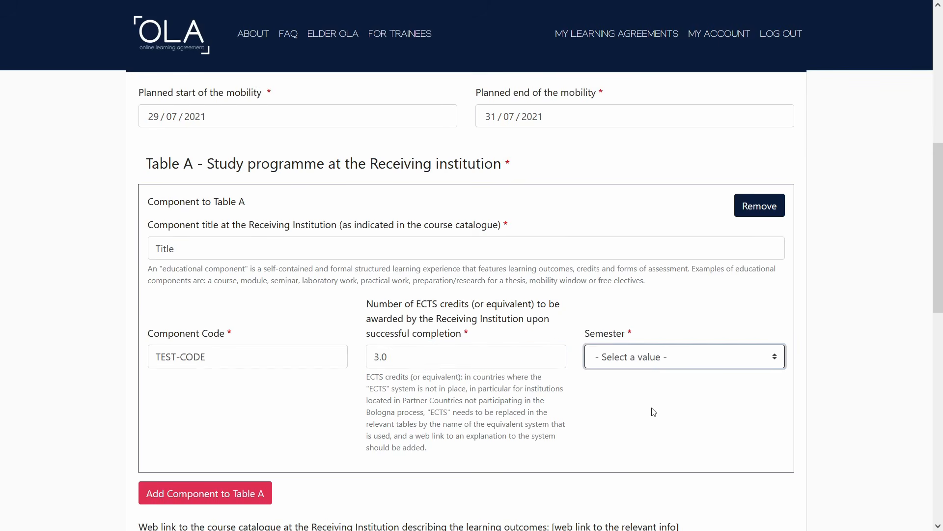
{"action": "key", "text": "Down"}
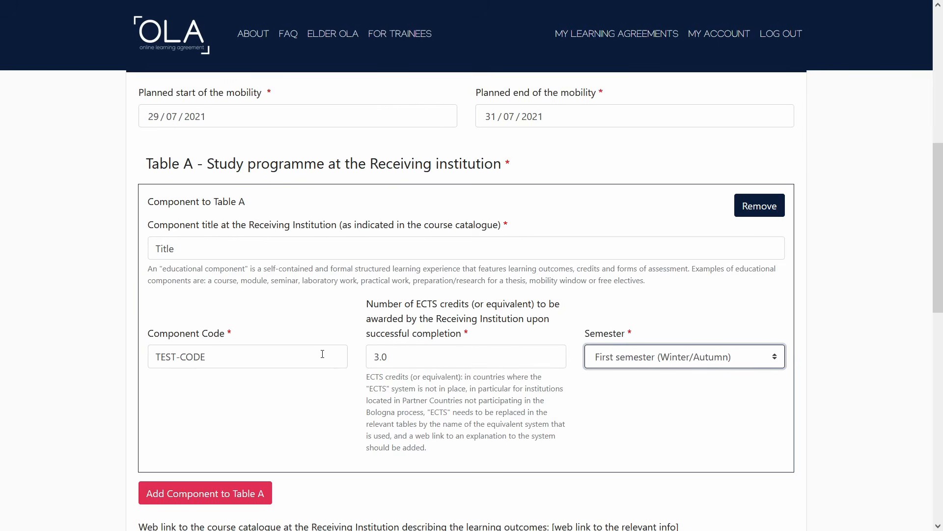
Add a second blank component to Table A and remove it again, confirming the removal.
{"action": "scroll", "coordinate": [323, 350], "scroll_direction": "down", "scroll_amount": 1}
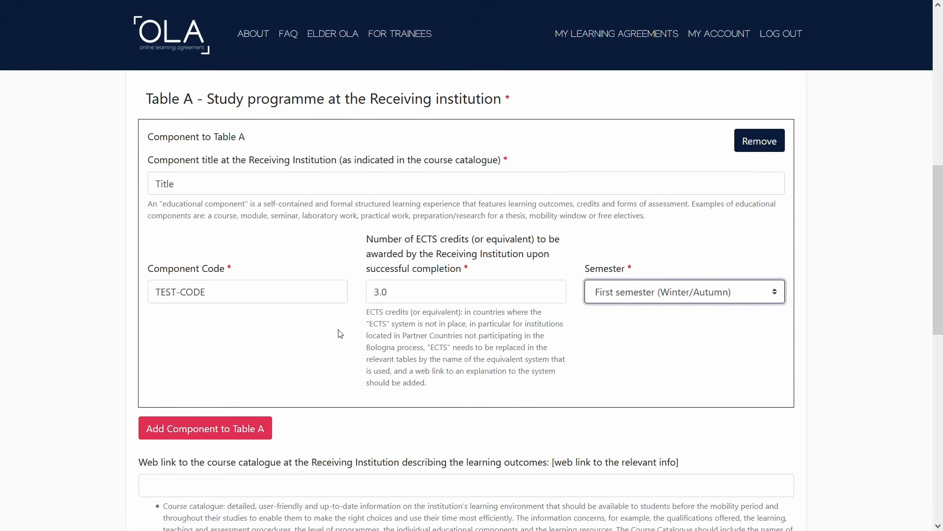
{"action": "left_click", "coordinate": [219, 442]}
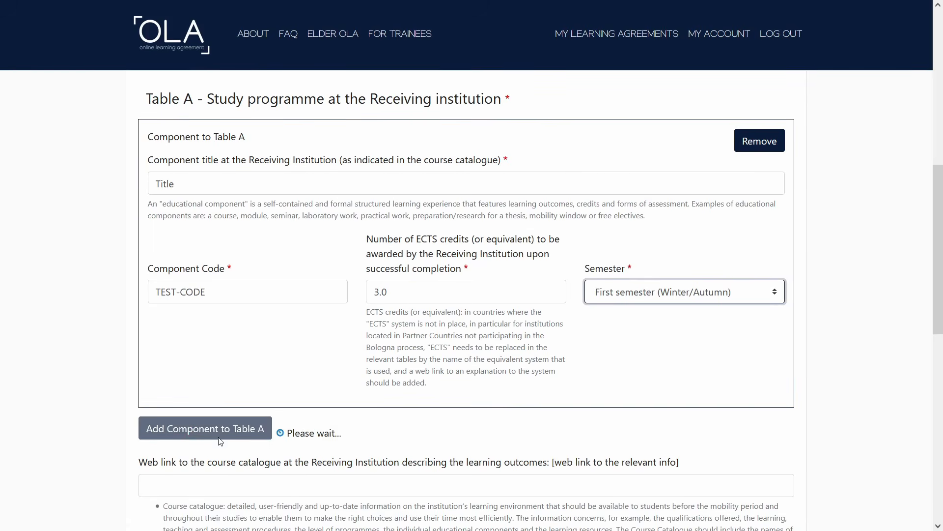
{"action": "scroll", "coordinate": [466, 277], "scroll_direction": "down", "scroll_amount": 4}
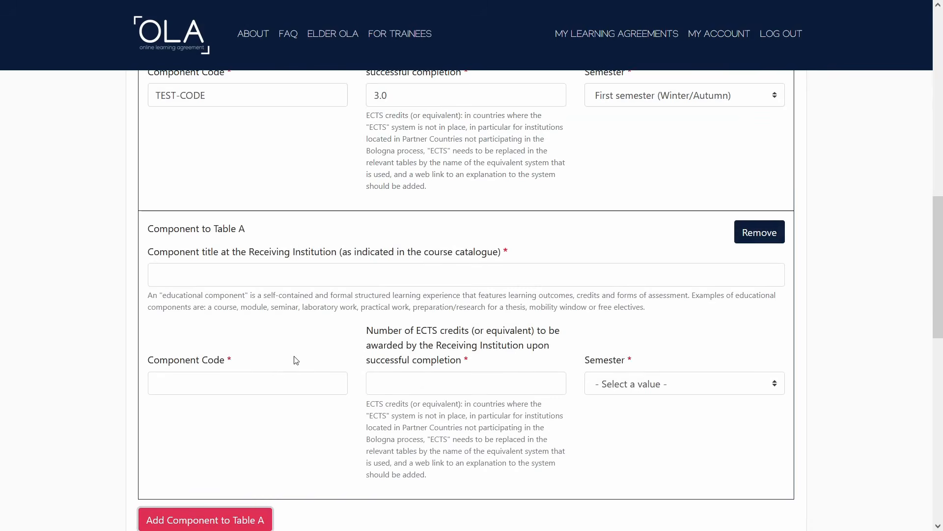
{"action": "left_click", "coordinate": [760, 232]}
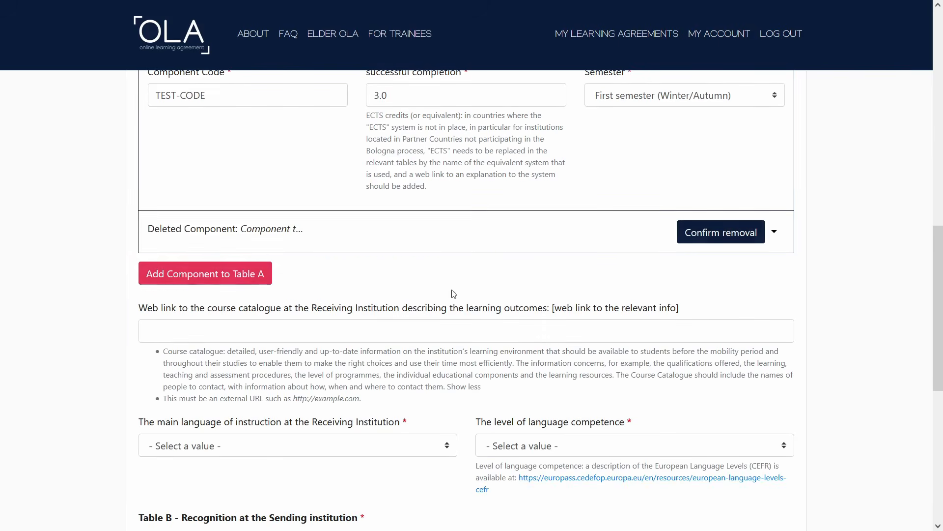
{"action": "left_click", "coordinate": [713, 234]}
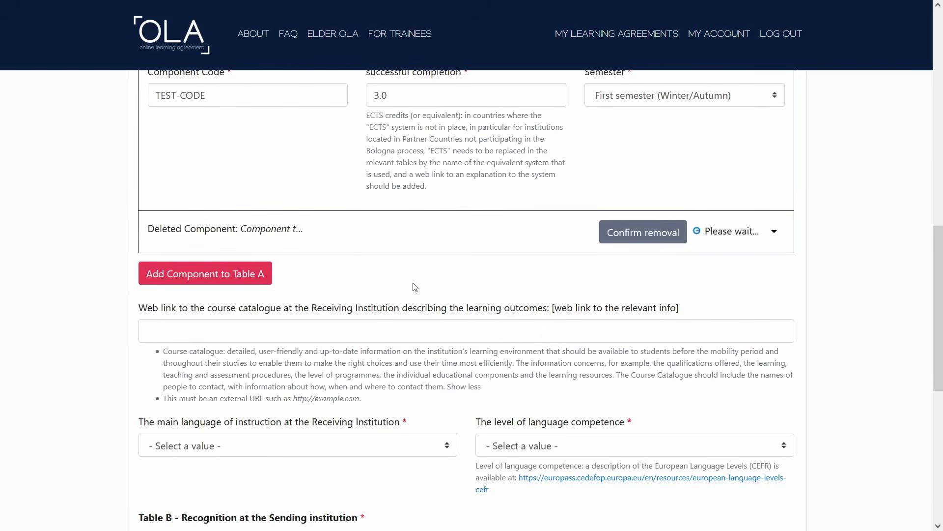
Set the receiving institution's main language of instruction to English and the level of language competence to C1.
{"action": "scroll", "coordinate": [393, 288], "scroll_direction": "down", "scroll_amount": 2}
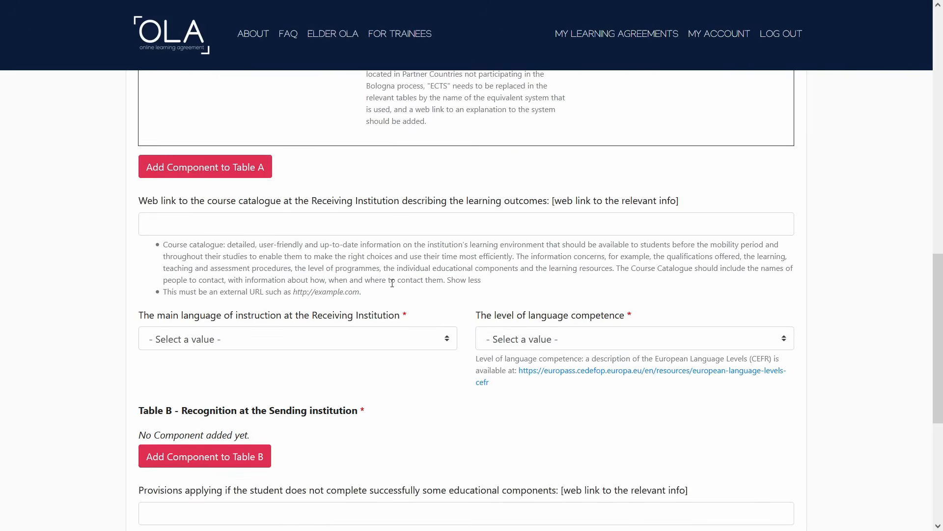
{"action": "left_click", "coordinate": [332, 276]}
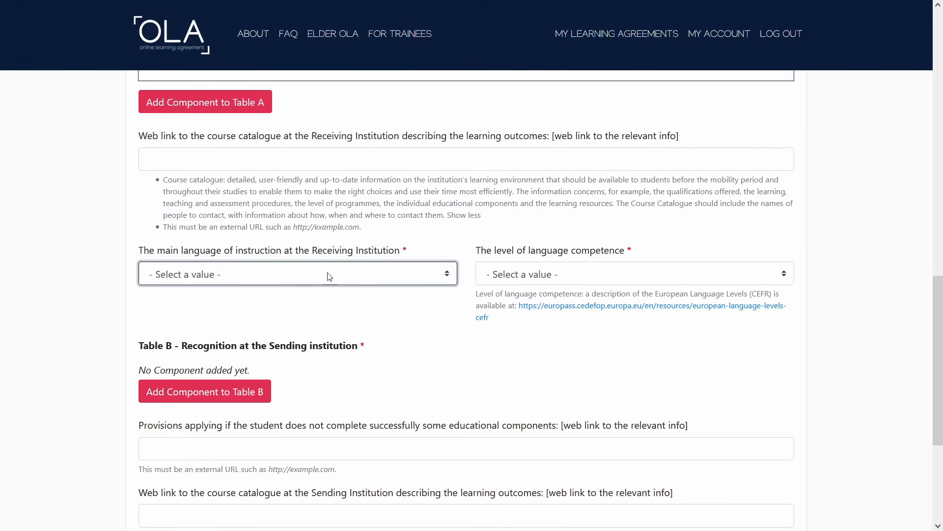
{"action": "left_click", "coordinate": [326, 261]}
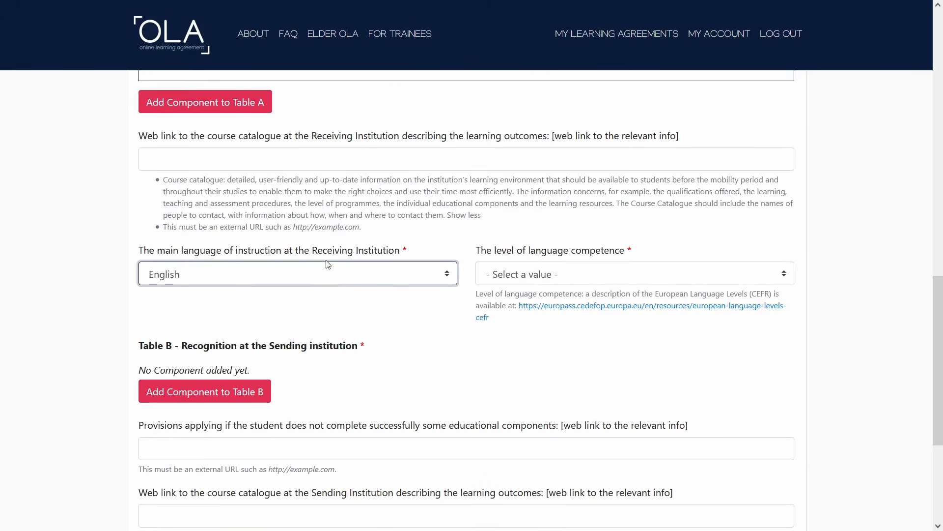
{"action": "left_click", "coordinate": [548, 274]}
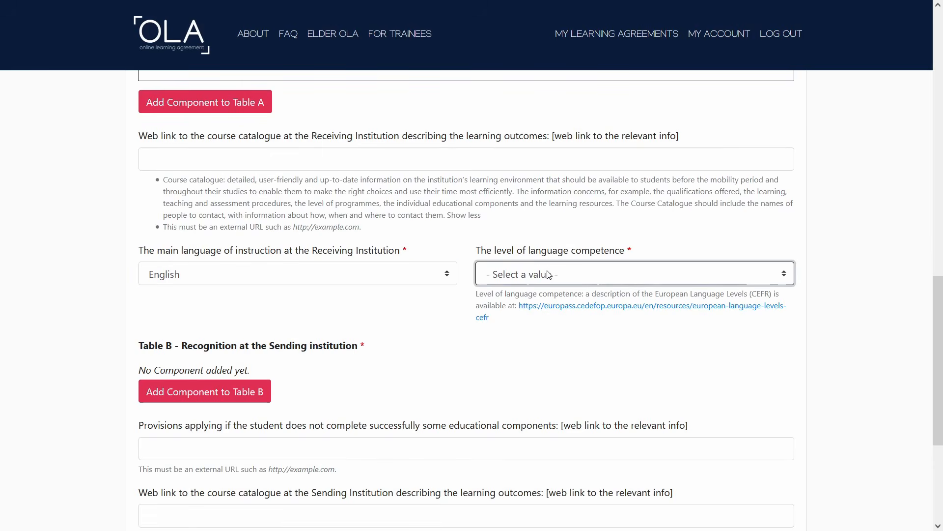
{"action": "key", "text": "c"}
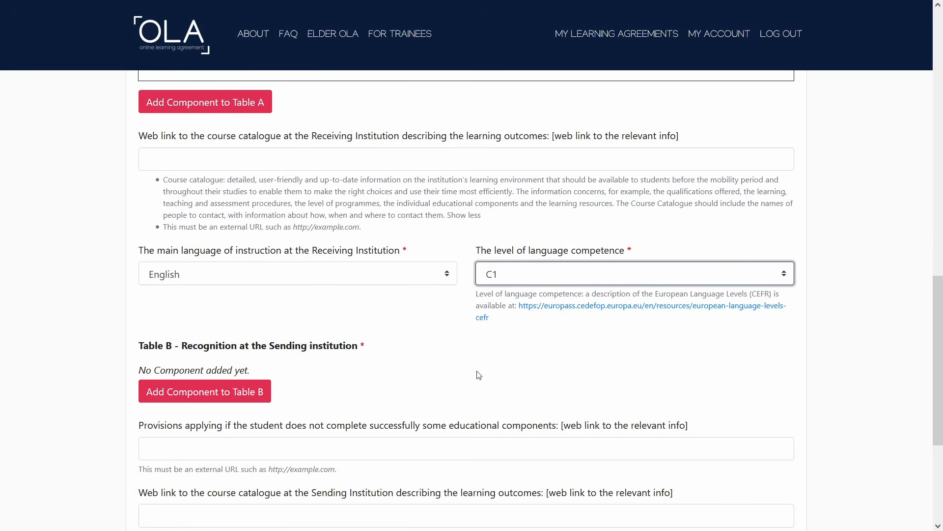
Add a component to Table B for recognition at the sending institution and give it the title "Title".
{"action": "scroll", "coordinate": [314, 295], "scroll_direction": "down", "scroll_amount": 2}
{"action": "left_click", "coordinate": [248, 328]}
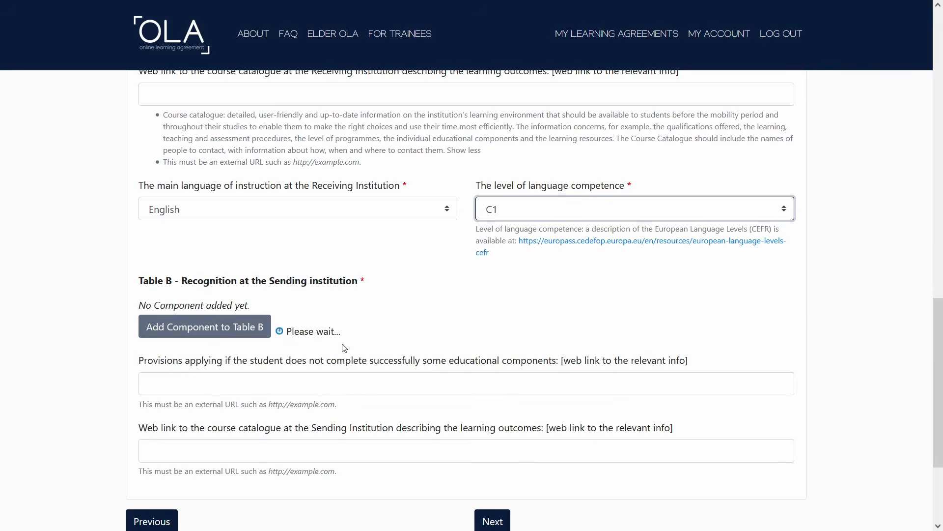
{"action": "left_click", "coordinate": [278, 180]}
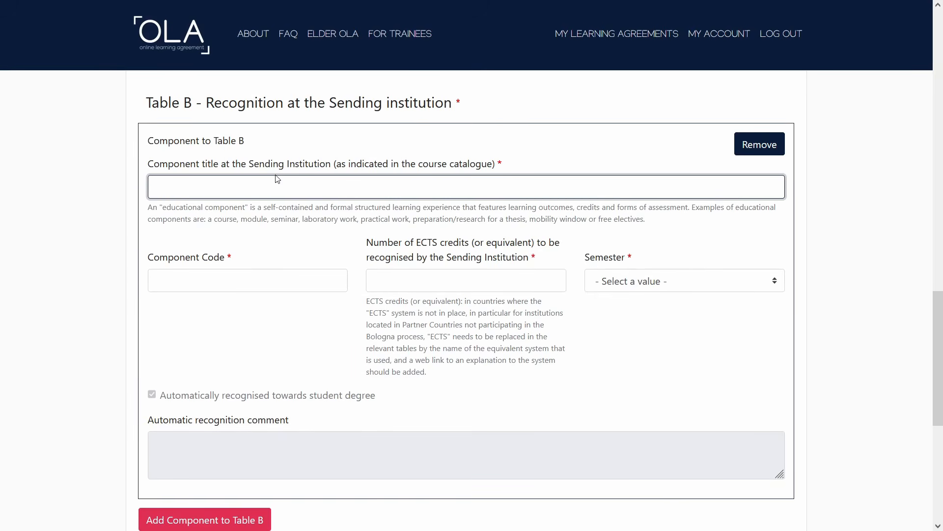
{"action": "type", "text": "Title"}
Set the Table B component's code to TEST-CODE, its ECTS credits to 3.0 and its semester to First semester (Winter/Autumn).
{"action": "left_click", "coordinate": [253, 290]}
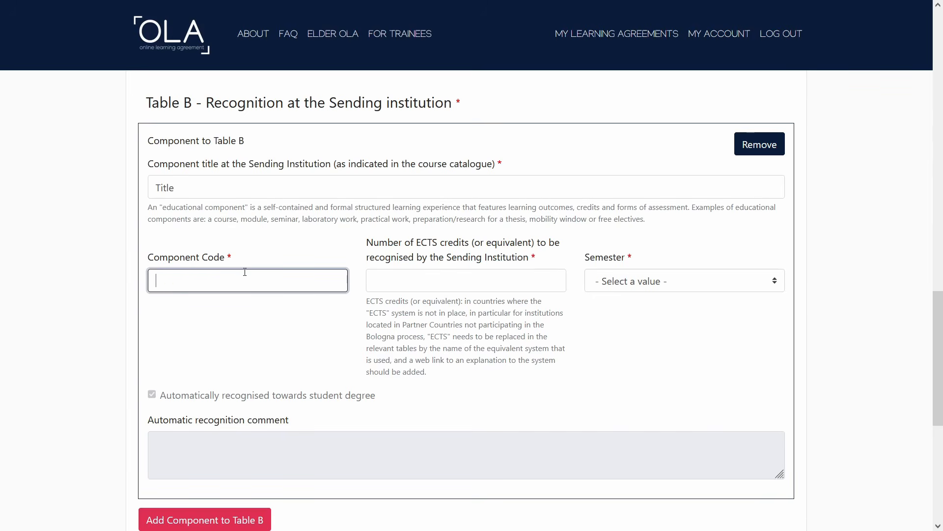
{"action": "type", "text": "TEST-CODE"}
{"action": "key", "text": "Tab"}
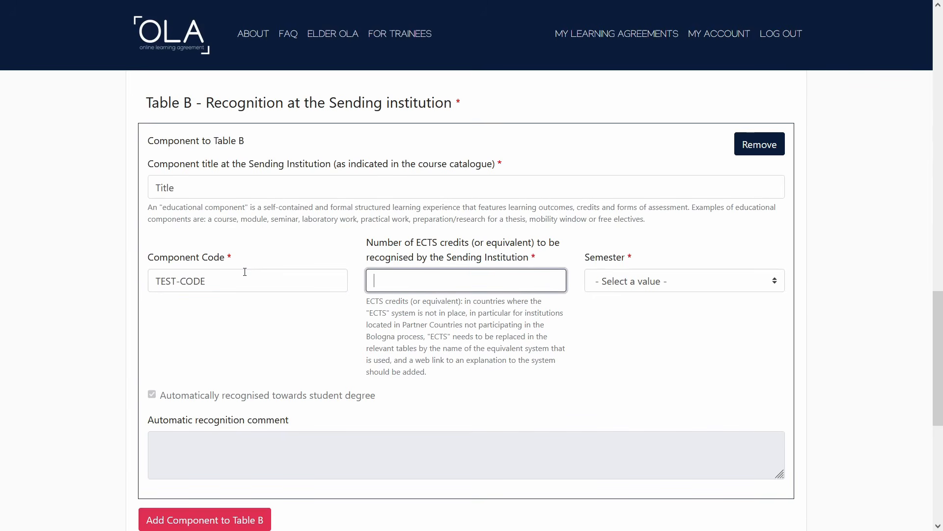
{"action": "type", "text": "3.0"}
{"action": "left_click", "coordinate": [674, 288]}
{"action": "left_click", "coordinate": [639, 334]}
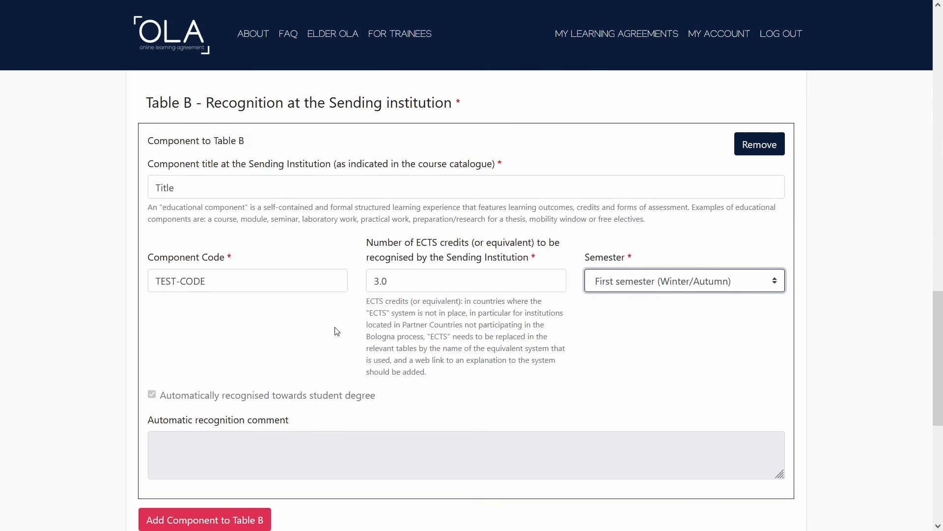
Leave the Table B web link fields empty and save the proposed mobility programme, continuing to the Virtual Components section.
{"action": "scroll", "coordinate": [337, 330], "scroll_direction": "down", "scroll_amount": 1}
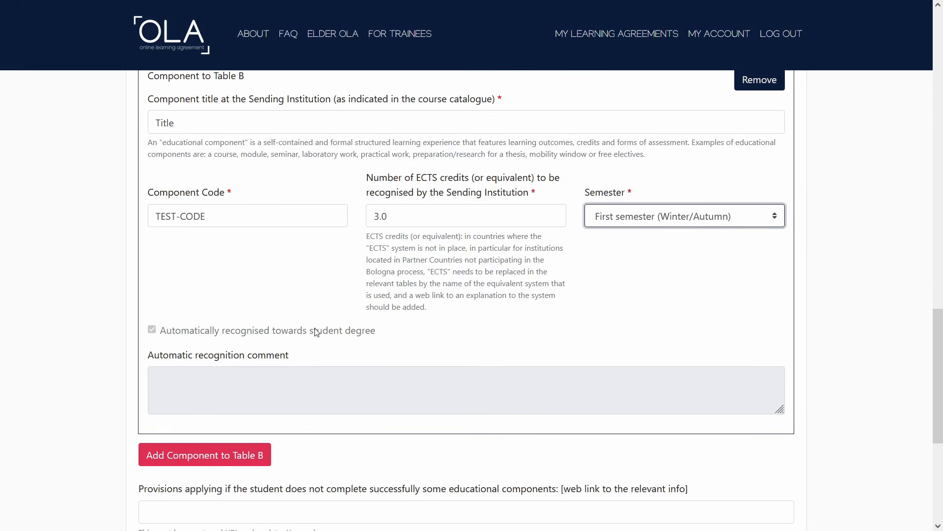
{"action": "scroll", "coordinate": [373, 319], "scroll_direction": "down", "scroll_amount": 1}
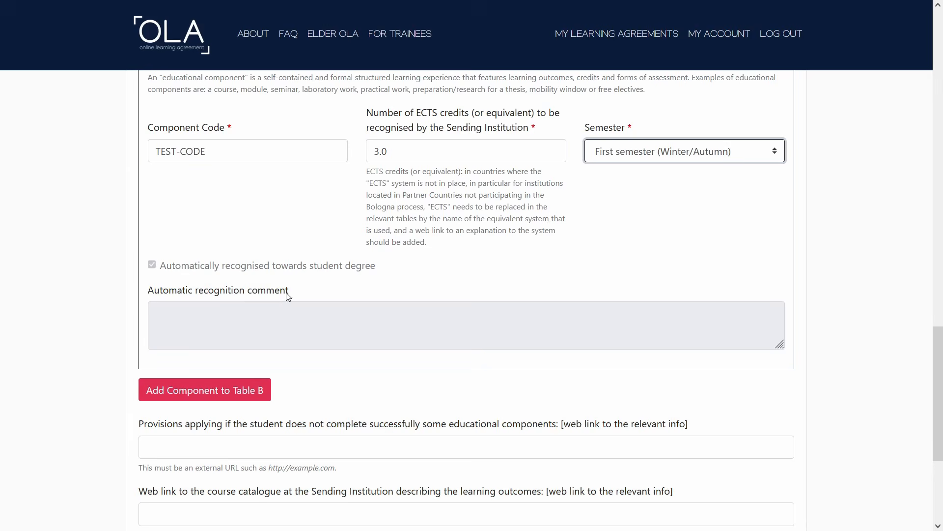
{"action": "scroll", "coordinate": [289, 293], "scroll_direction": "down", "scroll_amount": 4}
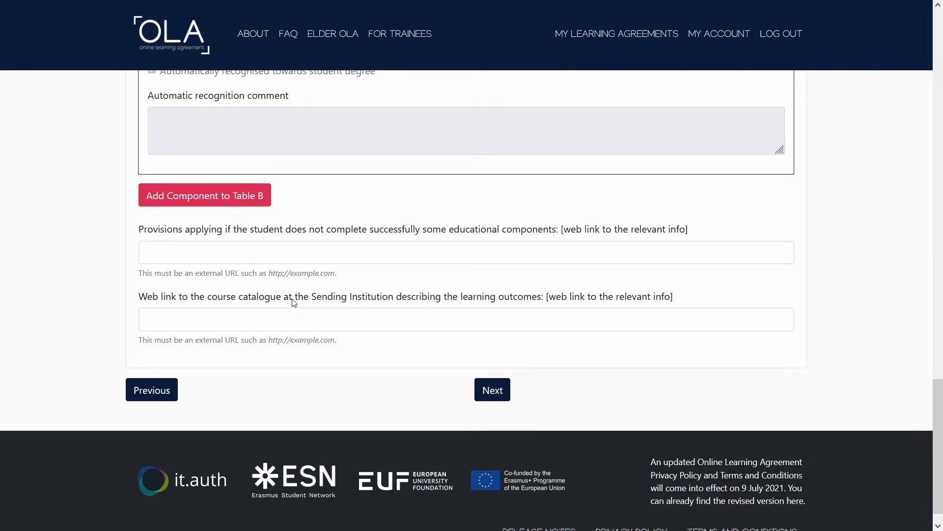
{"action": "left_click", "coordinate": [495, 390]}
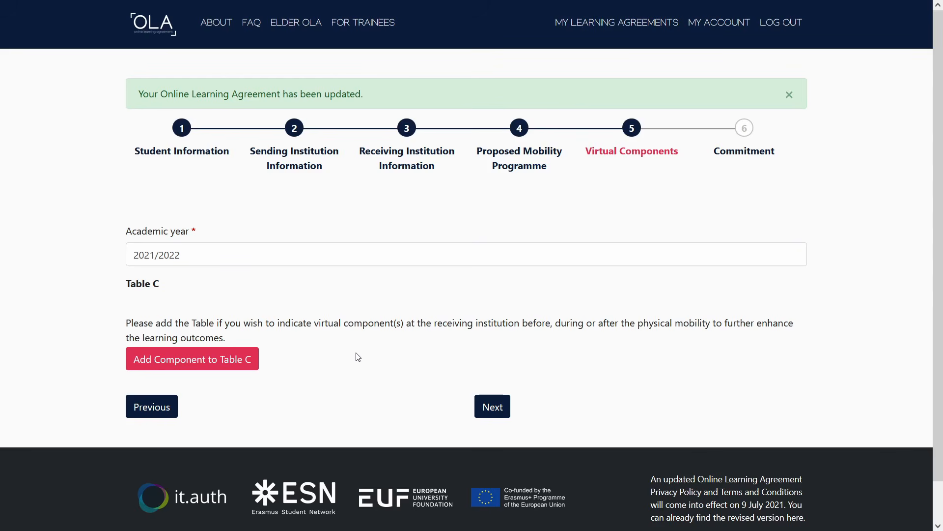
Add a blank virtual component to Table C, look over its fields and remove it again, confirming the removal.
{"action": "left_click", "coordinate": [237, 363]}
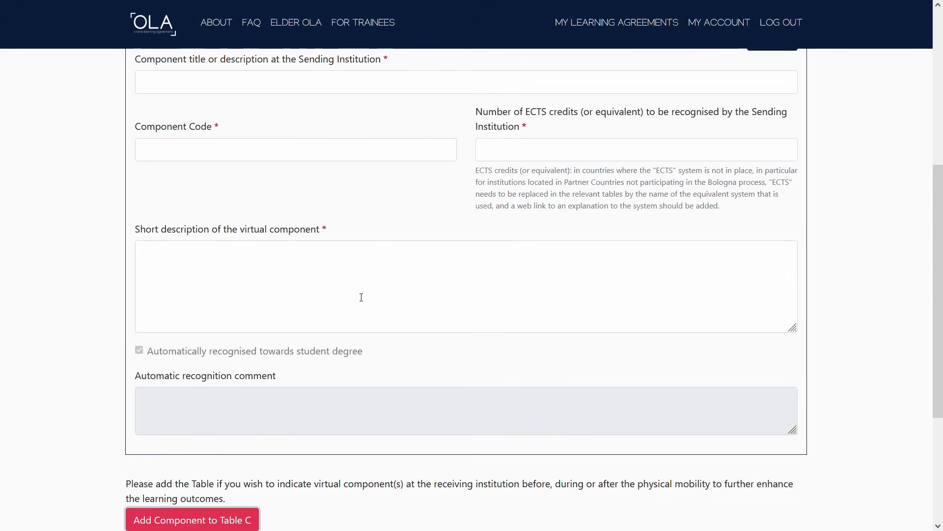
{"action": "scroll", "coordinate": [370, 293], "scroll_direction": "up", "scroll_amount": 1}
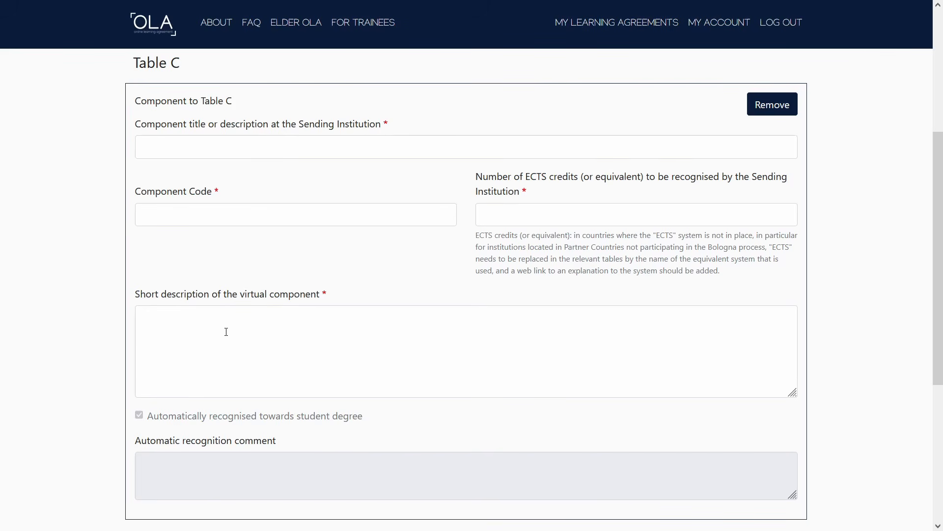
{"action": "scroll", "coordinate": [226, 332], "scroll_direction": "down", "scroll_amount": 1}
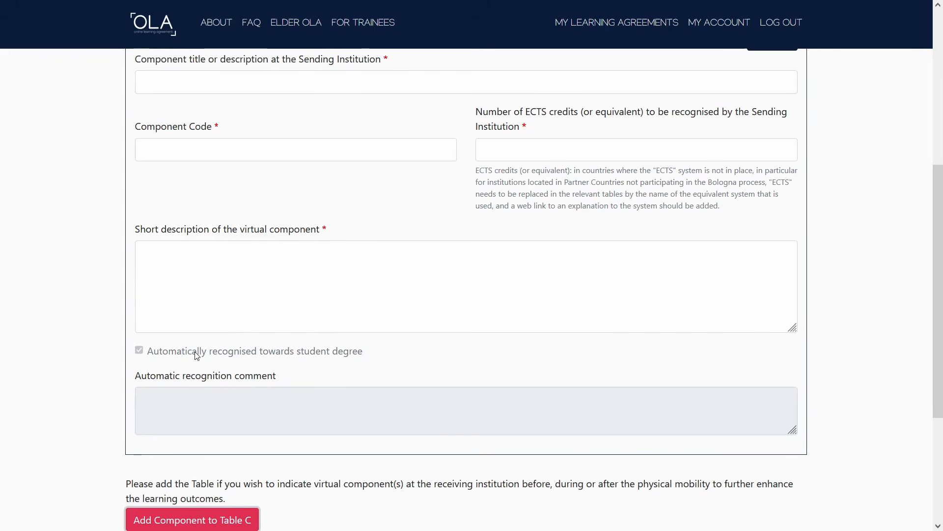
{"action": "scroll", "coordinate": [393, 344], "scroll_direction": "down", "scroll_amount": 1}
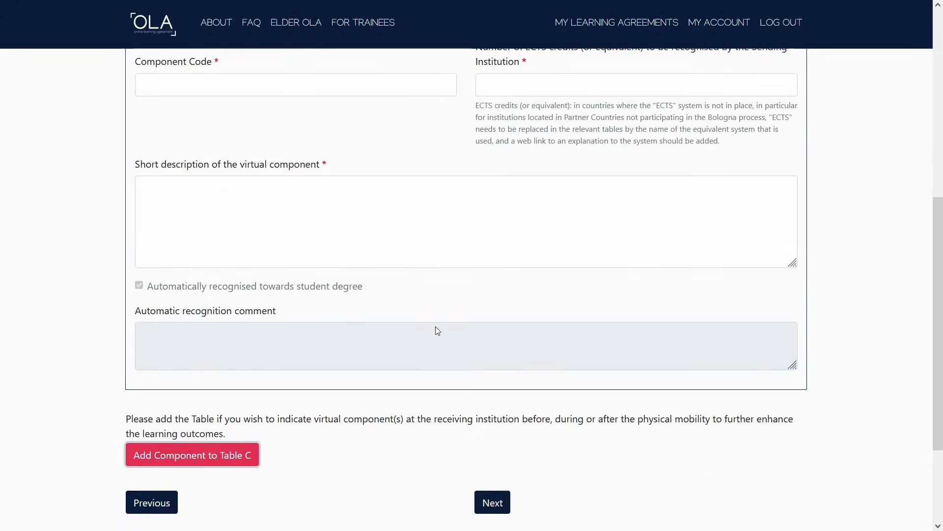
{"action": "scroll", "coordinate": [478, 331], "scroll_direction": "up", "scroll_amount": 4}
{"action": "left_click", "coordinate": [768, 173]}
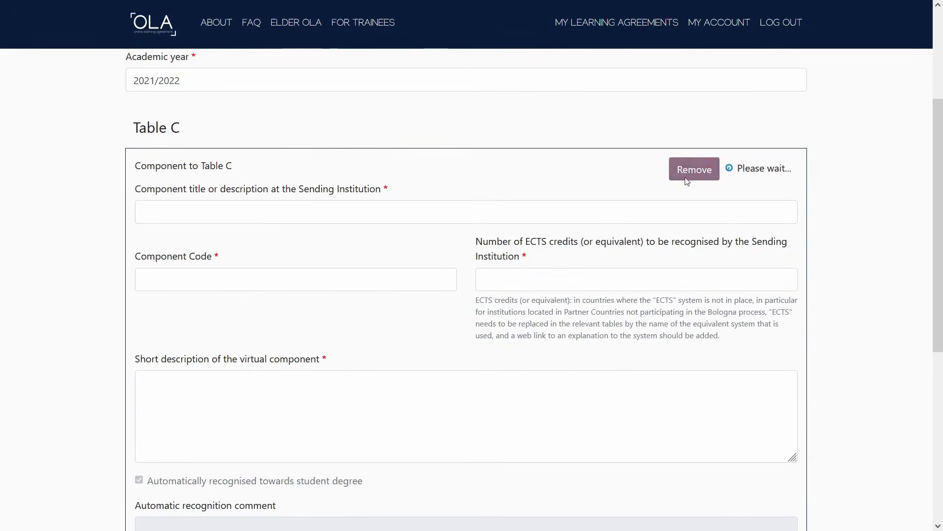
{"action": "left_click", "coordinate": [700, 236]}
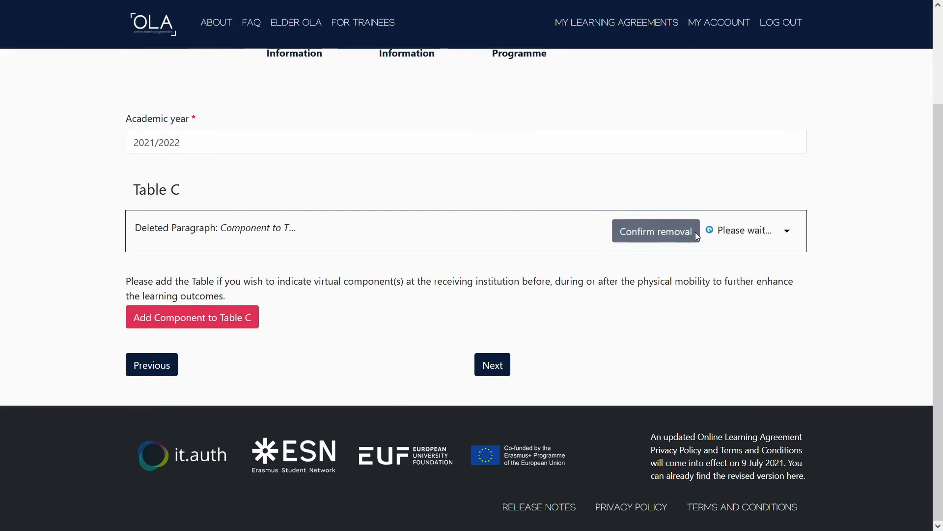
Continue to the Commitment section with no virtual components and go to the signature box under the commitment text.
{"action": "left_click", "coordinate": [493, 366]}
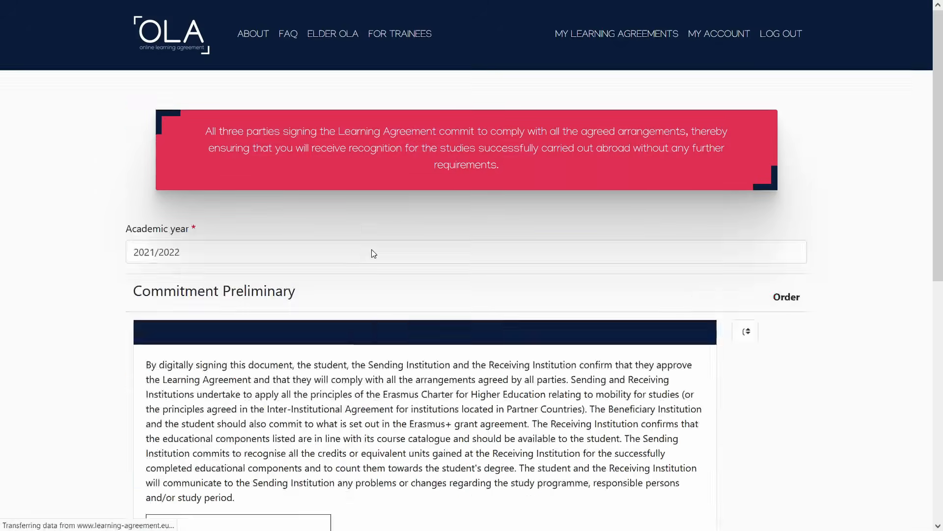
{"action": "scroll", "coordinate": [346, 262], "scroll_direction": "down", "scroll_amount": 2}
{"action": "scroll", "coordinate": [346, 262], "scroll_direction": "down", "scroll_amount": 5}
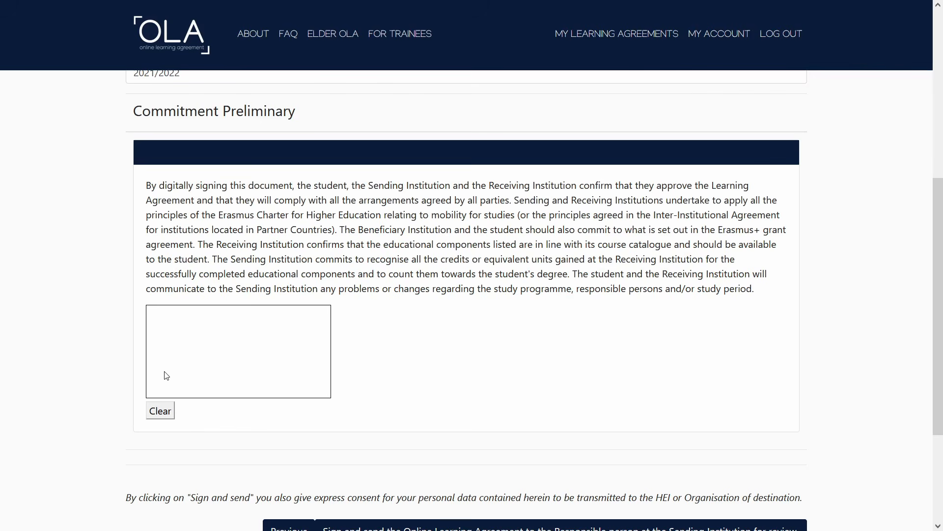
Draw a freehand signature in the commitment's signature box and send the agreement to the Sending Institution's responsible person for review.
{"action": "left_click_drag", "start_coordinate": [174, 330], "coordinate": [169, 370]}
{"action": "mouse_move", "coordinate": [166, 325]}
{"action": "left_mouse_down"}
{"action": "mouse_move", "coordinate": [182, 326]}
{"action": "mouse_move", "coordinate": [170, 372]}
{"action": "mouse_move", "coordinate": [197, 372]}
{"action": "left_mouse_up"}
{"action": "left_click_drag", "start_coordinate": [224, 343], "coordinate": [201, 377]}
{"action": "mouse_move", "coordinate": [229, 376]}
{"action": "left_mouse_down"}
{"action": "mouse_move", "coordinate": [242, 373]}
{"action": "mouse_move", "coordinate": [247, 353]}
{"action": "left_mouse_up"}
{"action": "scroll", "coordinate": [197, 423], "scroll_direction": "down", "scroll_amount": 2}
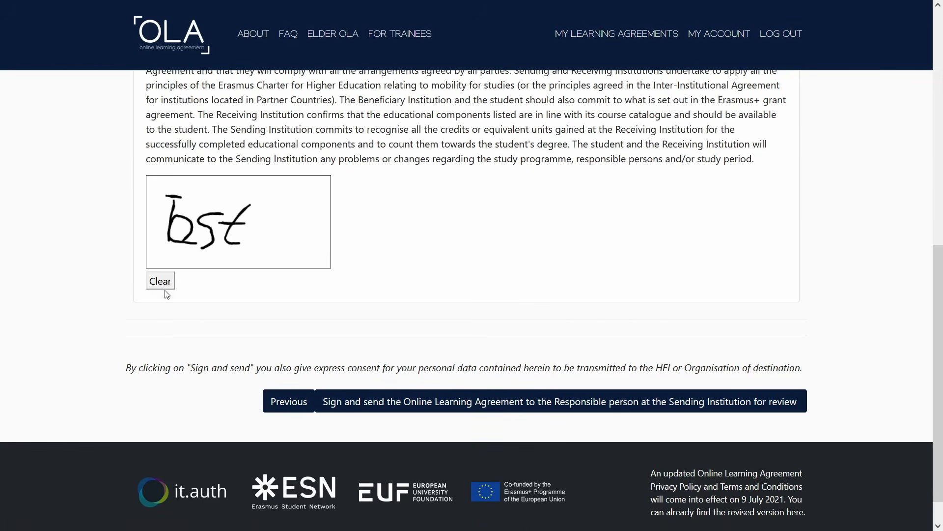
{"action": "left_click", "coordinate": [483, 406]}
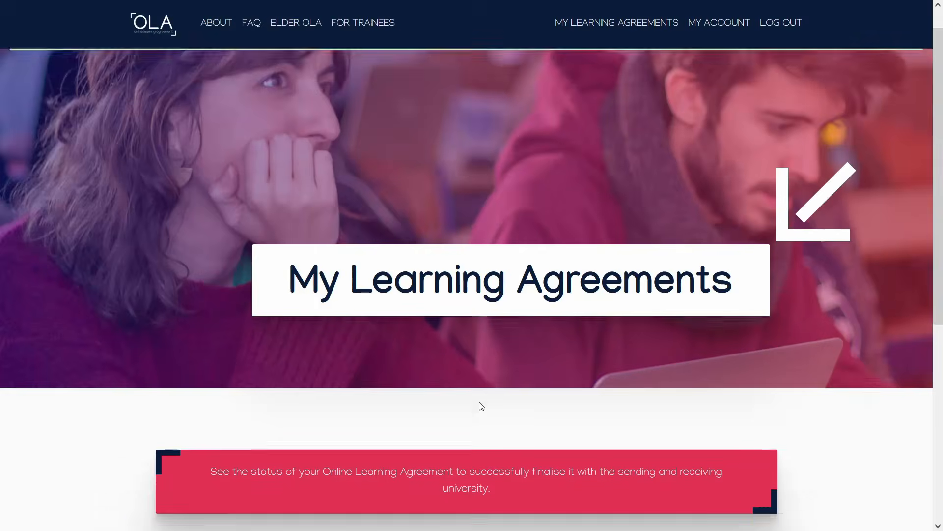
Check the submitted agreement's history and its entry in the My Learning Agreements list.
{"action": "scroll", "coordinate": [481, 404], "scroll_direction": "down", "scroll_amount": 5}
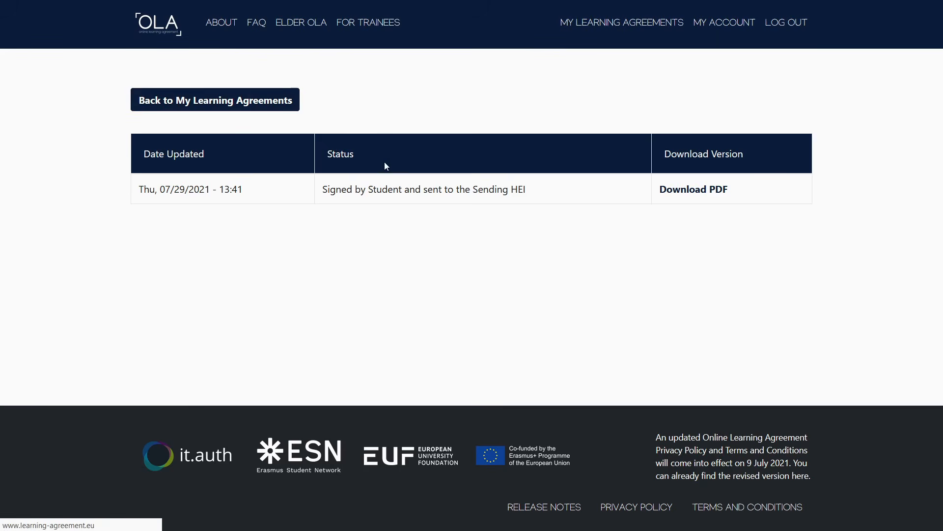
{"action": "scroll", "coordinate": [398, 242], "scroll_direction": "down", "scroll_amount": 4}
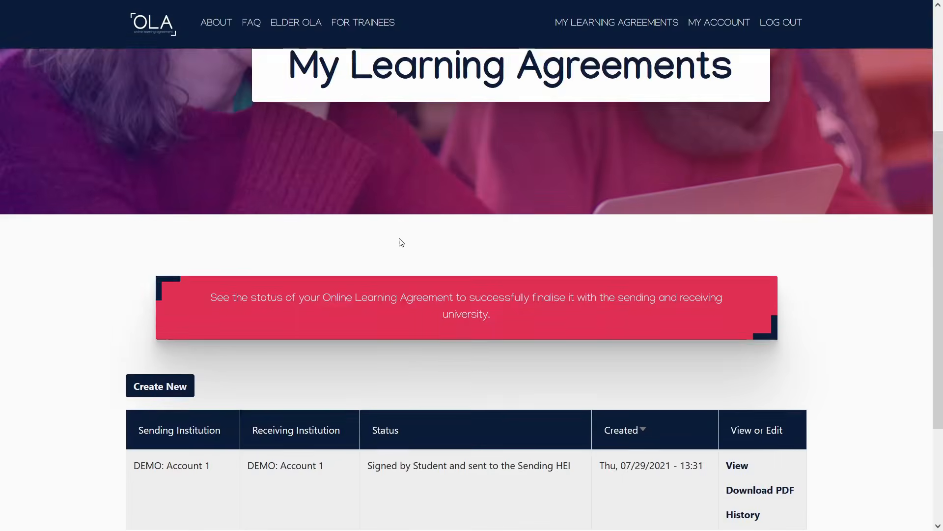
{"action": "scroll", "coordinate": [401, 242], "scroll_direction": "down", "scroll_amount": 3}
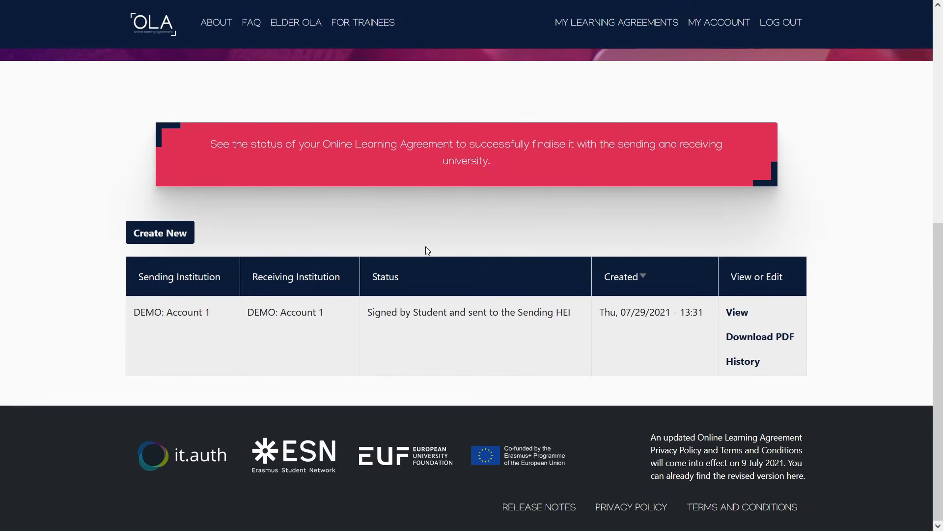